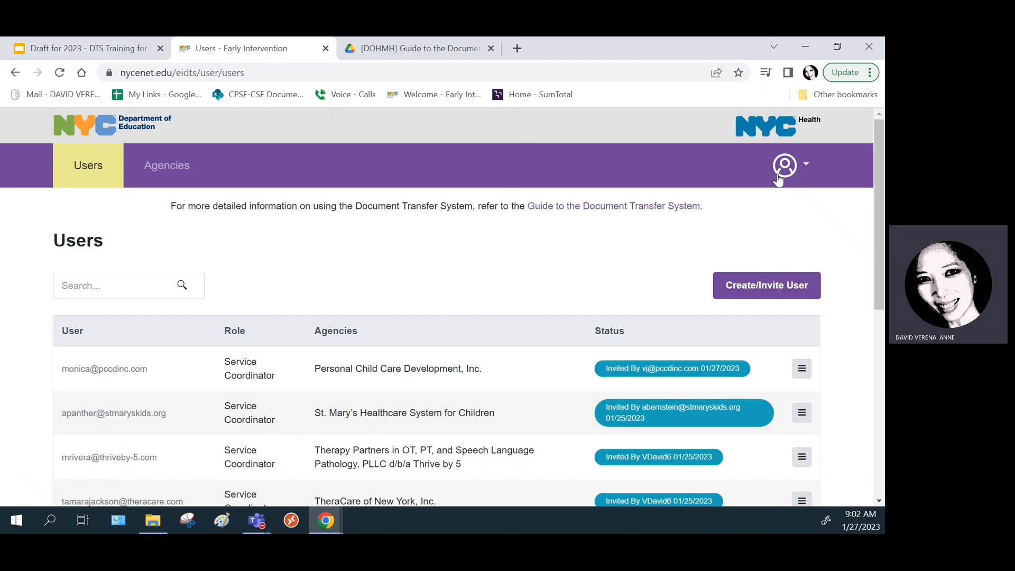
# - Go to Upload Documents from the profile menu and choose DOE (internal DOE use only) as organization
pyautogui.click(808, 168)
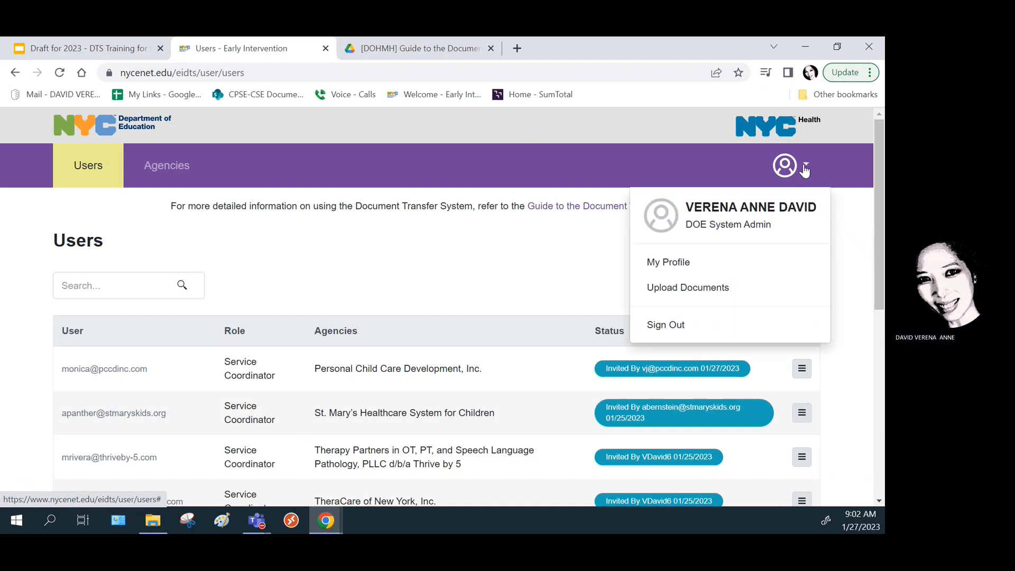
pyautogui.click(691, 292)
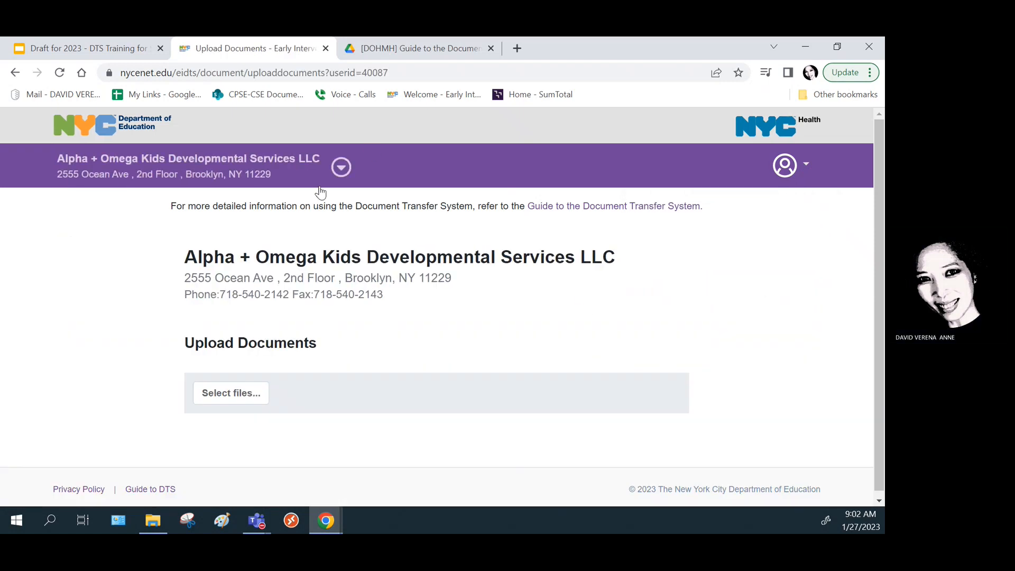
pyautogui.click(341, 168)
pyautogui.scroll(-9, 246, 305)
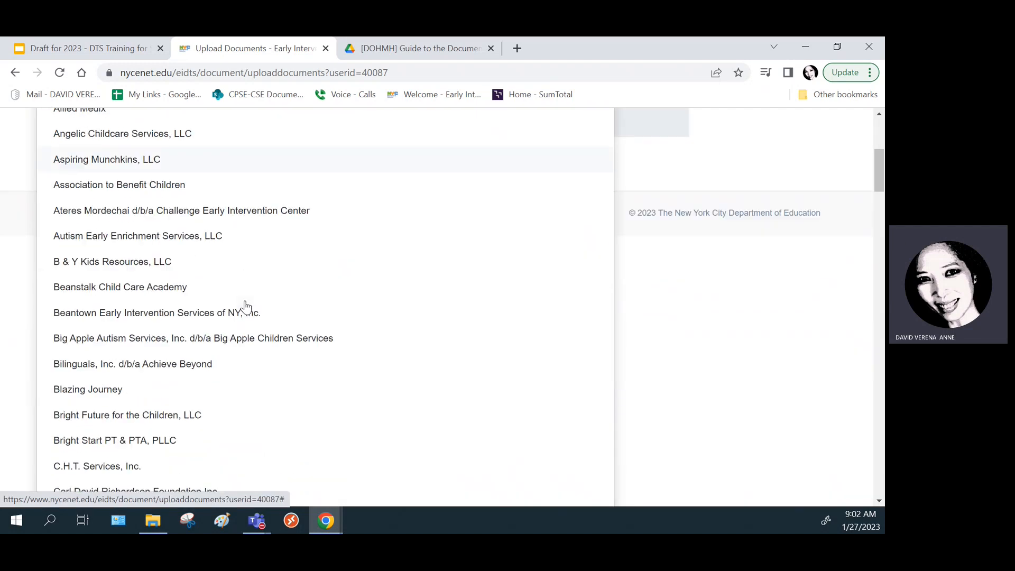
pyautogui.scroll(-4, 261, 296)
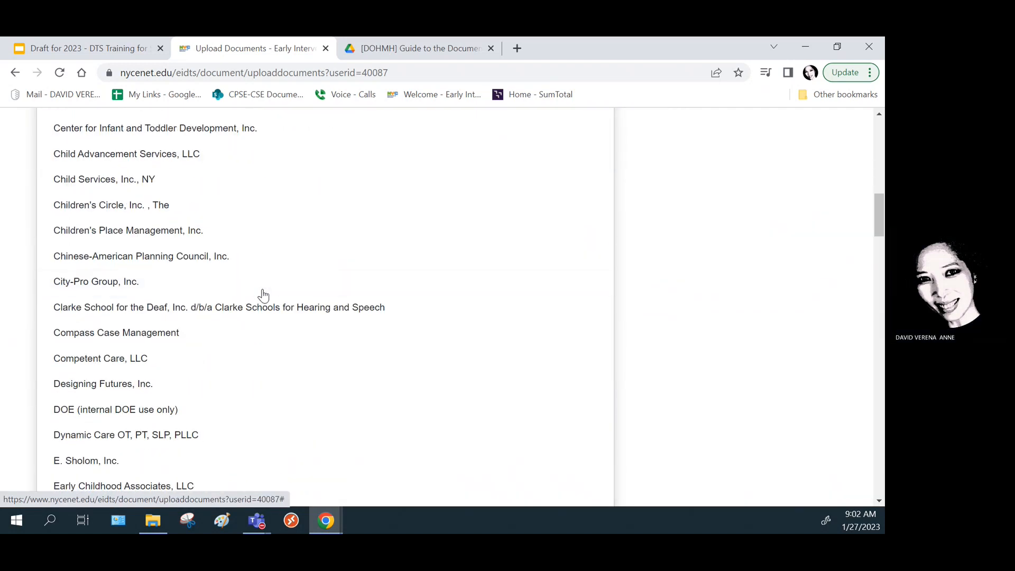
pyautogui.scroll(-1, 273, 303)
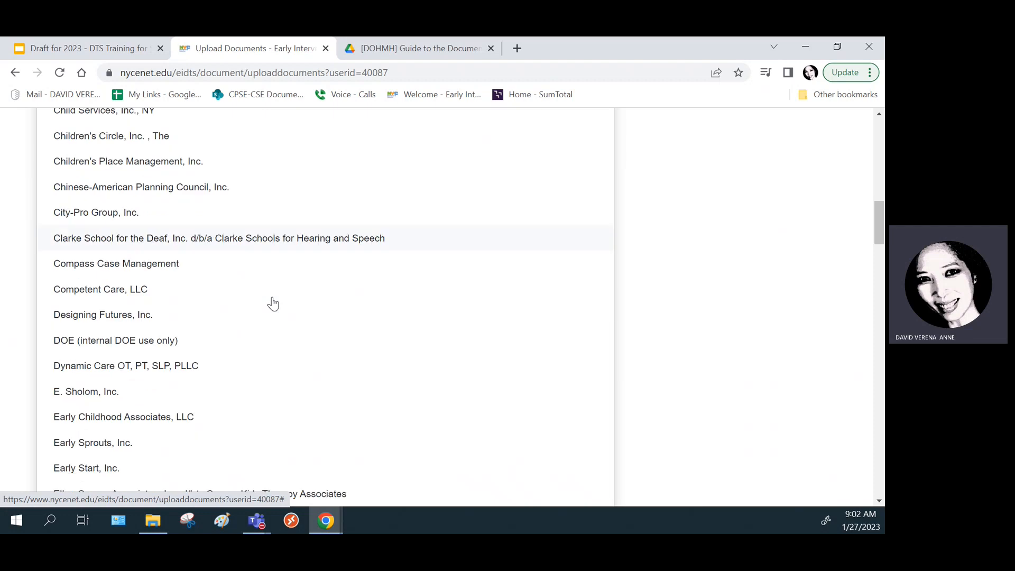
pyautogui.click(164, 343)
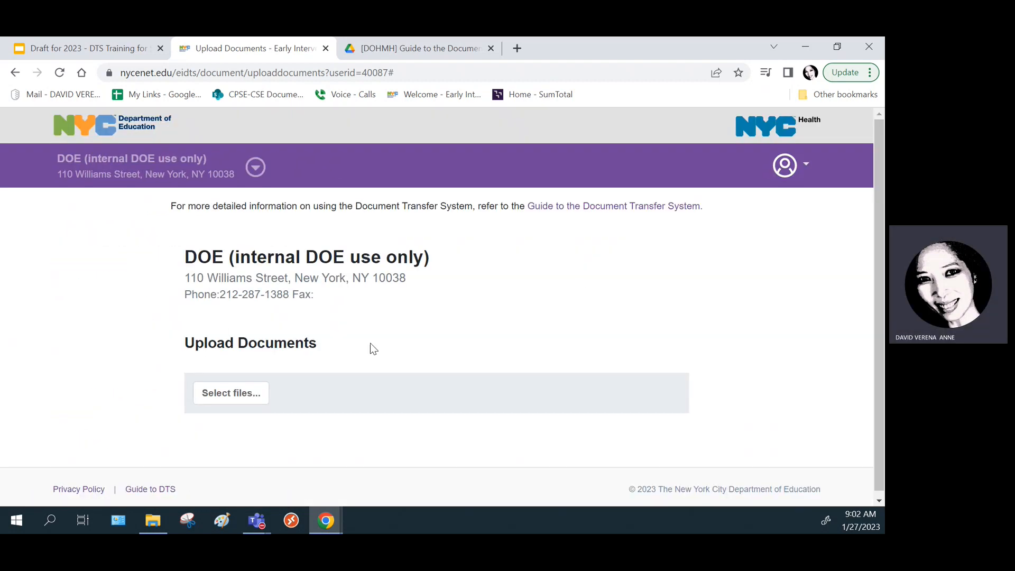
# - Add all four PDFs from the ilovepdf_extracted-pages folder to the upload list
pyautogui.click(221, 397)
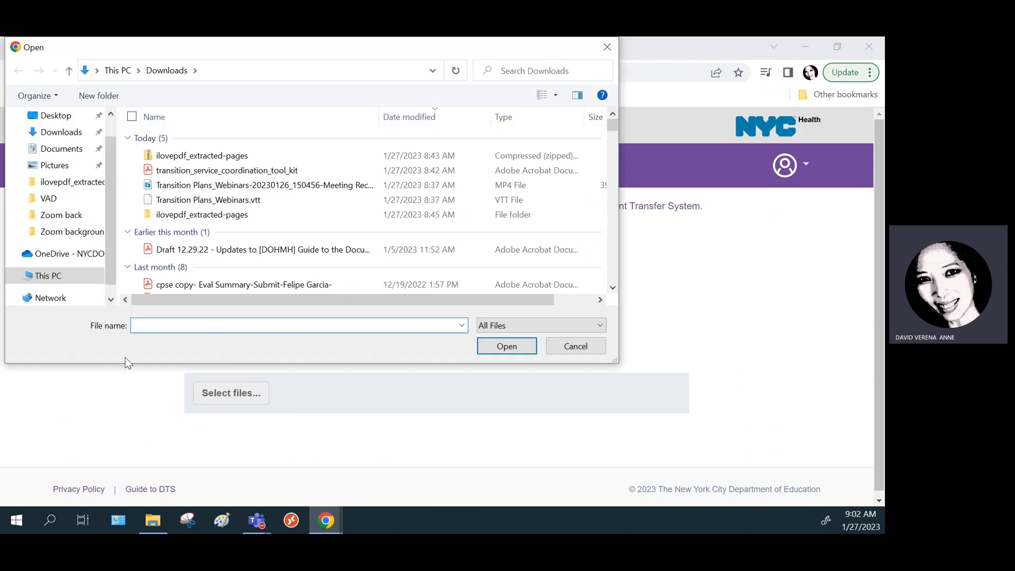
pyautogui.doubleClick(217, 216)
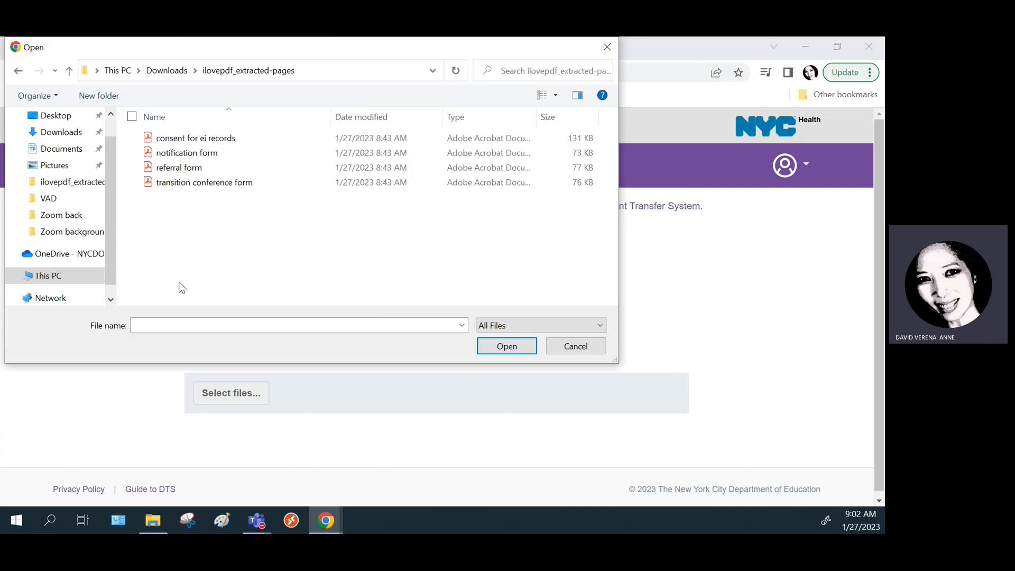
pyautogui.click(132, 118)
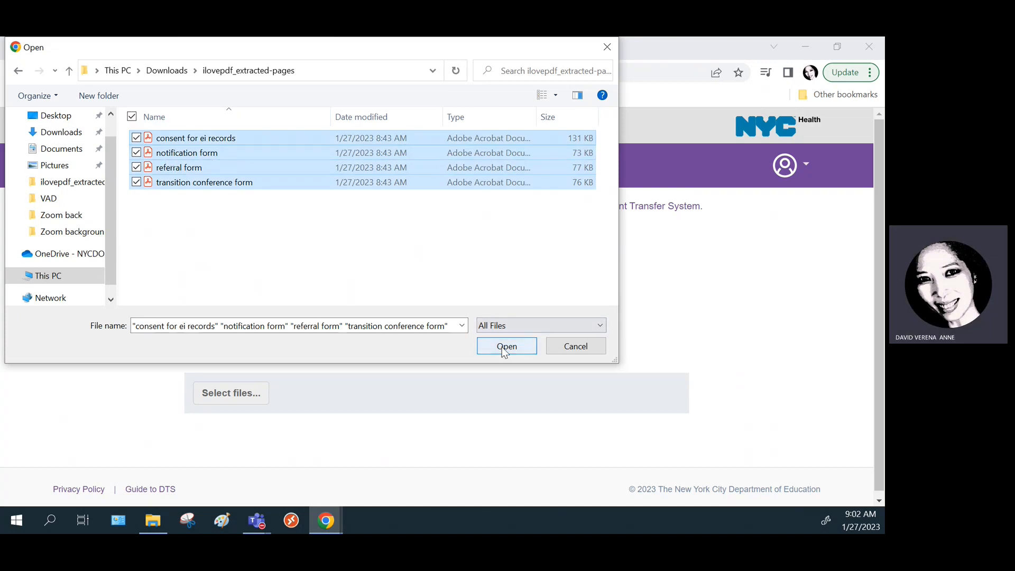
pyautogui.moveTo(217, 168); pyautogui.dragTo(416, 404)
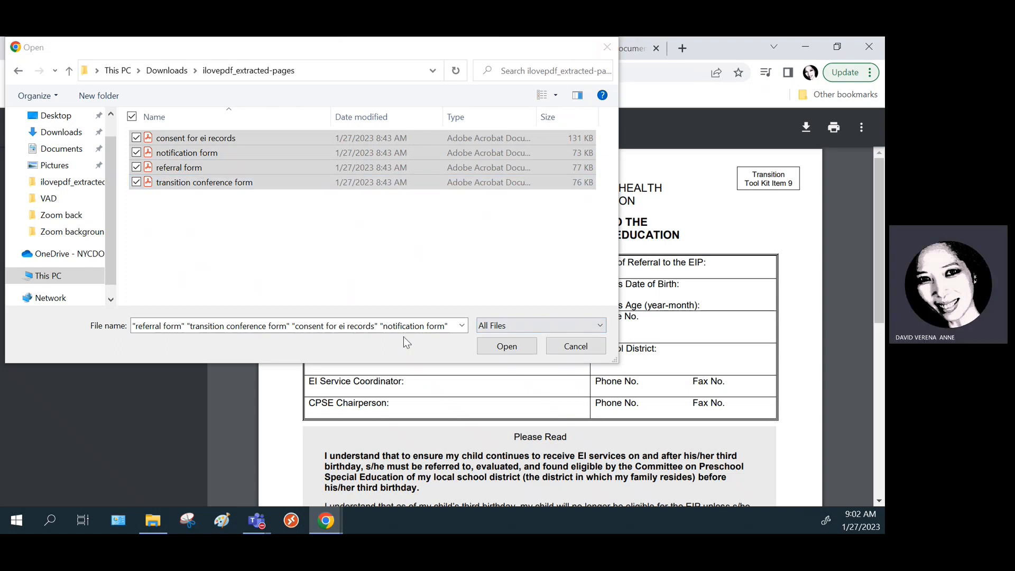
pyautogui.click(507, 347)
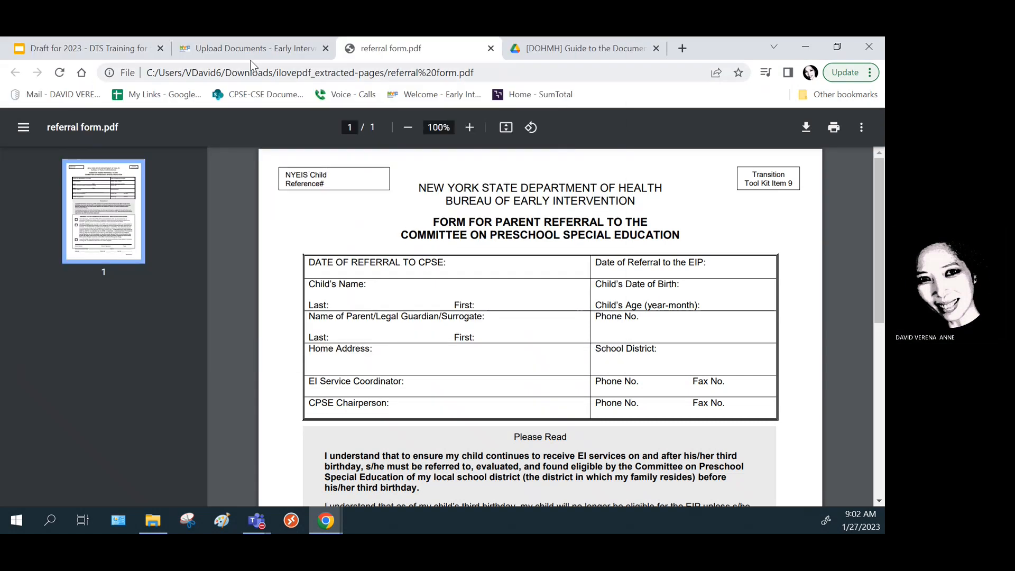
pyautogui.click(267, 50)
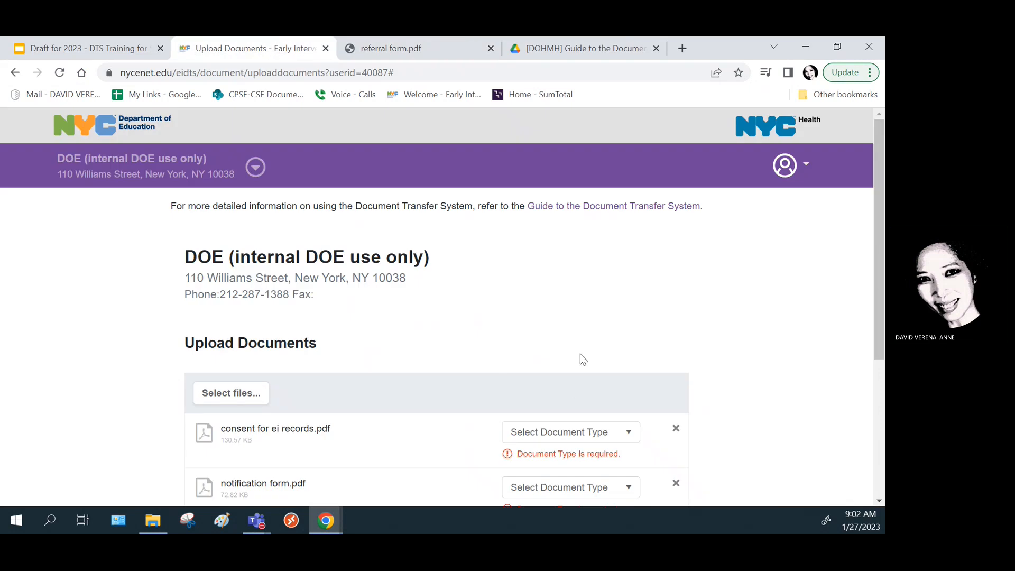
# - Set the consent file to Consent for EI Transmittal and the notification form to Notification of Potential Eligibility
pyautogui.scroll(-4, 582, 354)
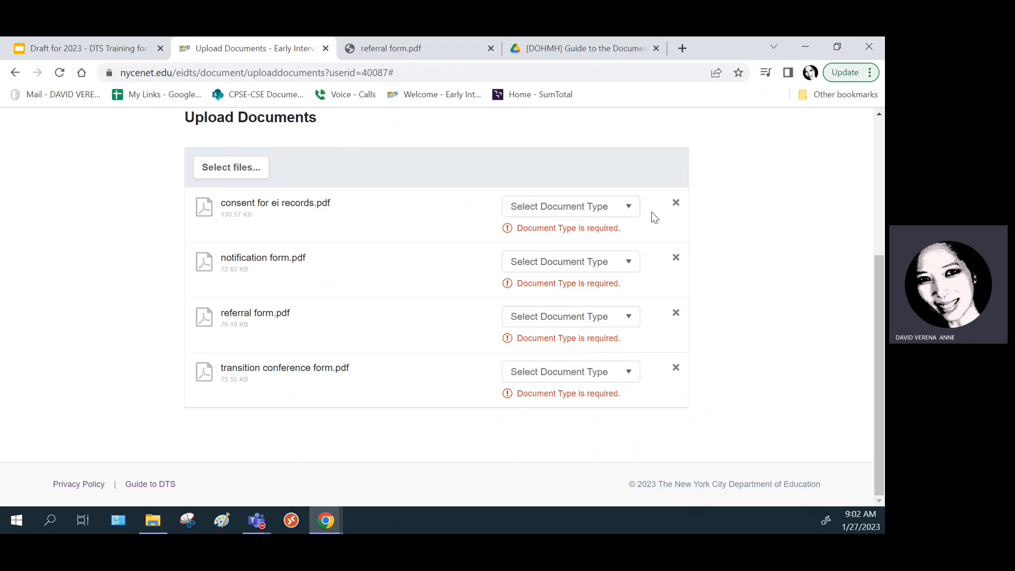
pyautogui.click(629, 212)
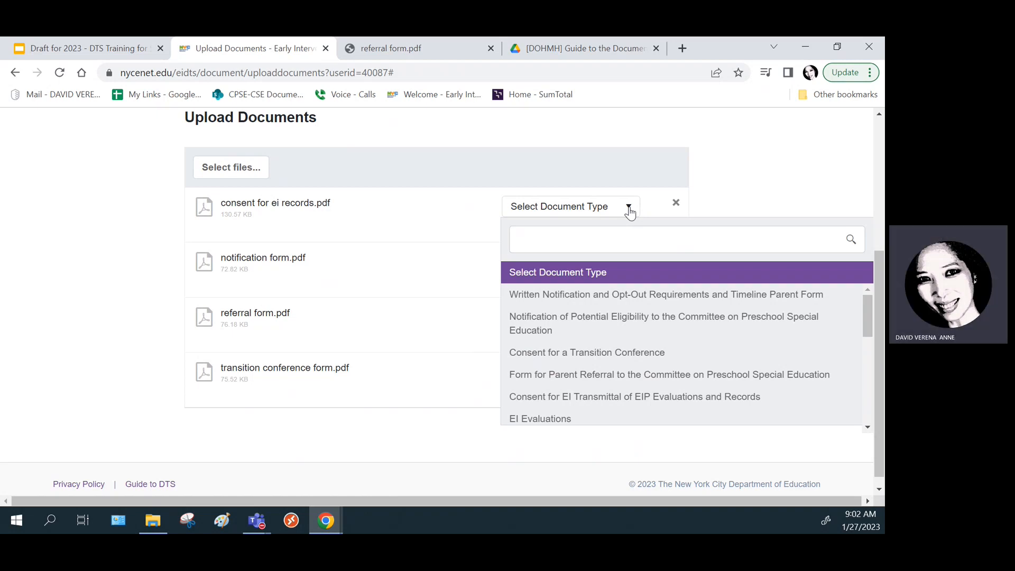
pyautogui.click(595, 401)
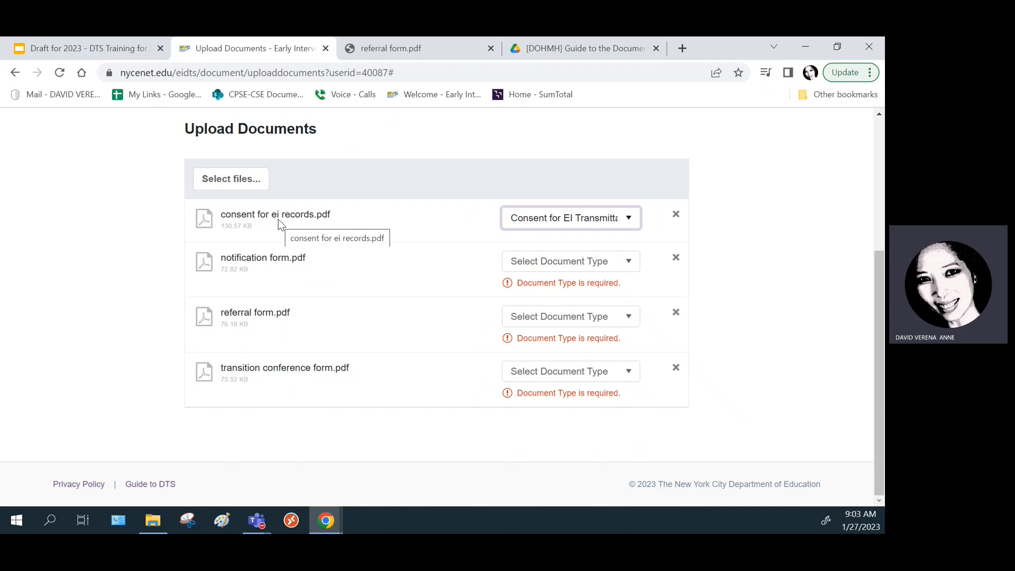
pyautogui.click(633, 266)
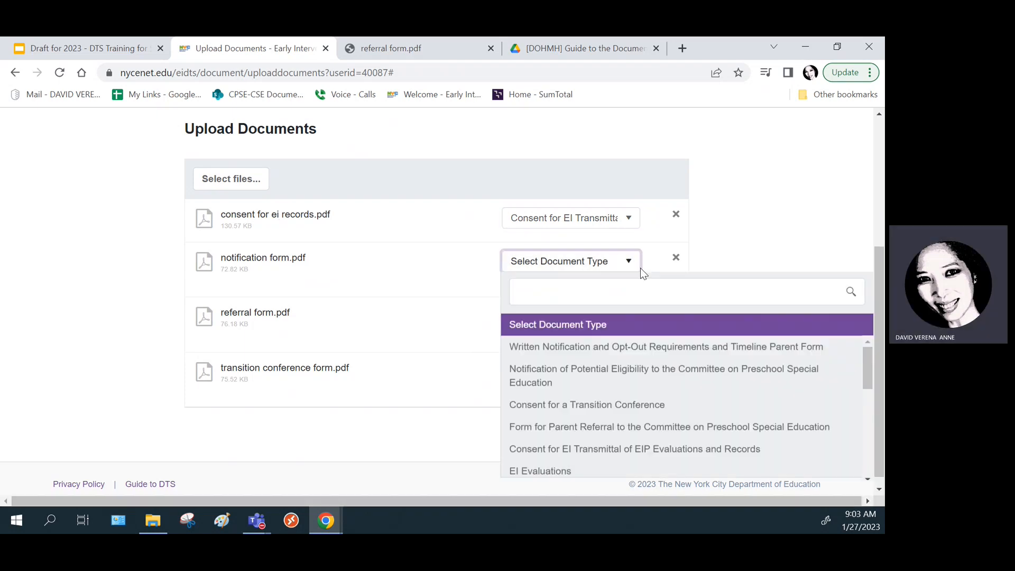
pyautogui.click(571, 374)
# - Set the referral form to Form for Parent Referral and the last file to Consent for a Transition Conference
pyautogui.click(630, 321)
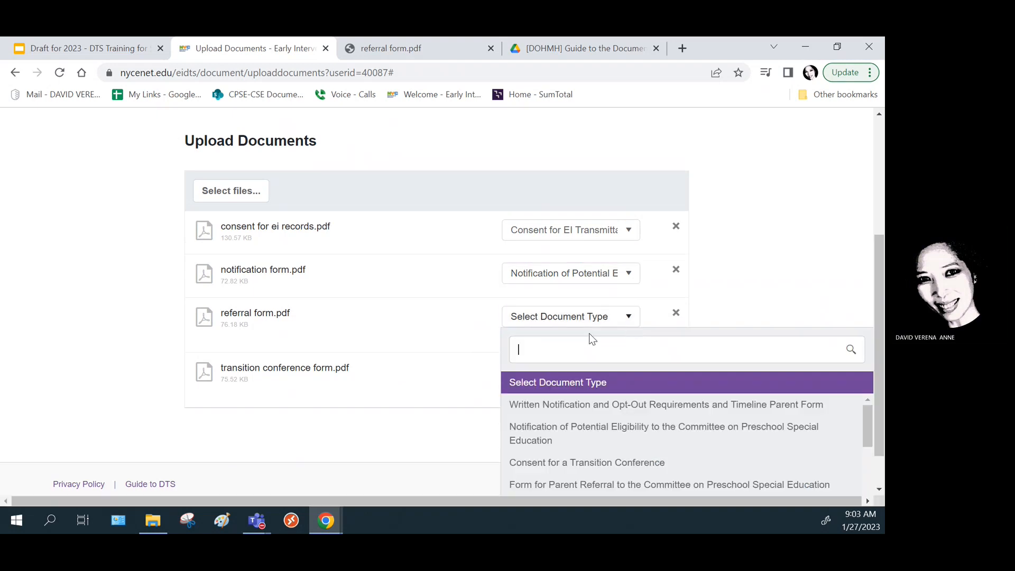
pyautogui.scroll(-5, 582, 430)
pyautogui.scroll(3, 582, 439)
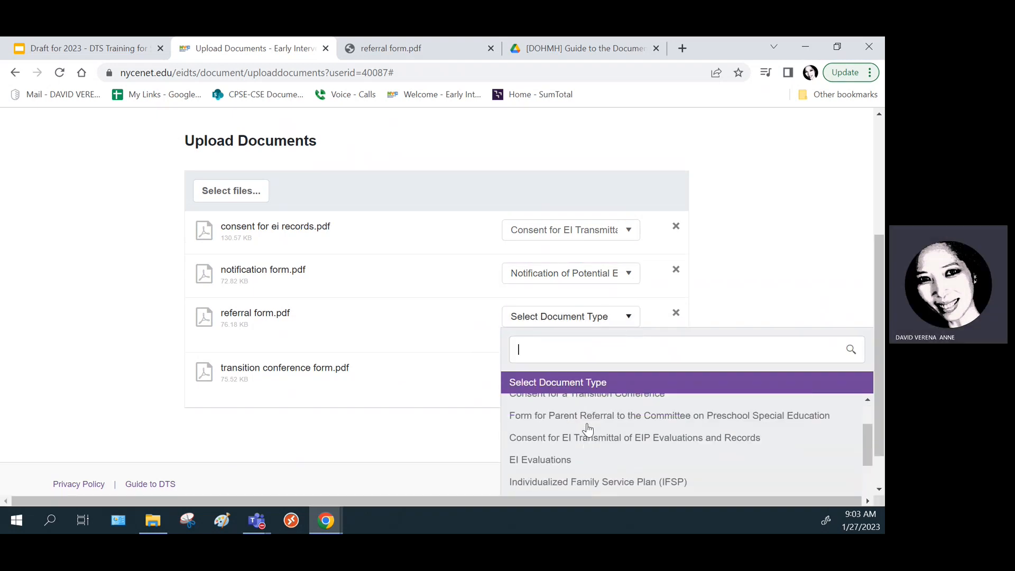
pyautogui.click(585, 416)
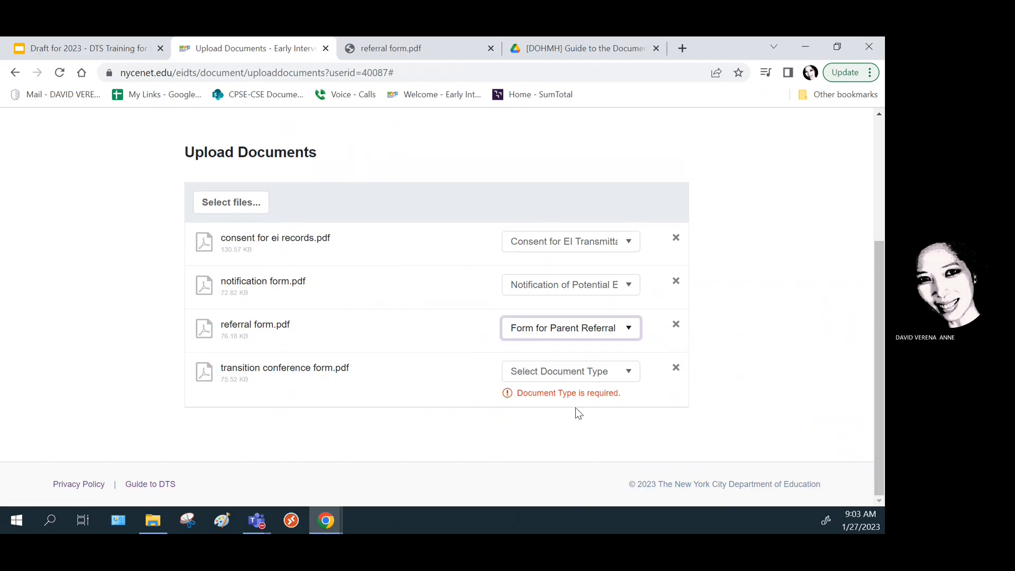
pyautogui.click(630, 374)
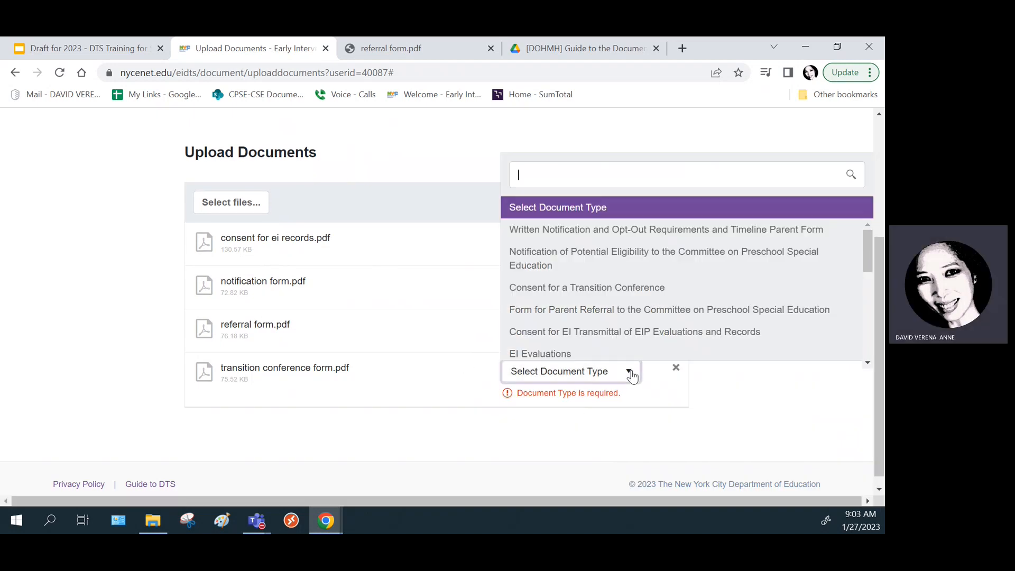
pyautogui.click(598, 288)
pyautogui.scroll(-3, 712, 370)
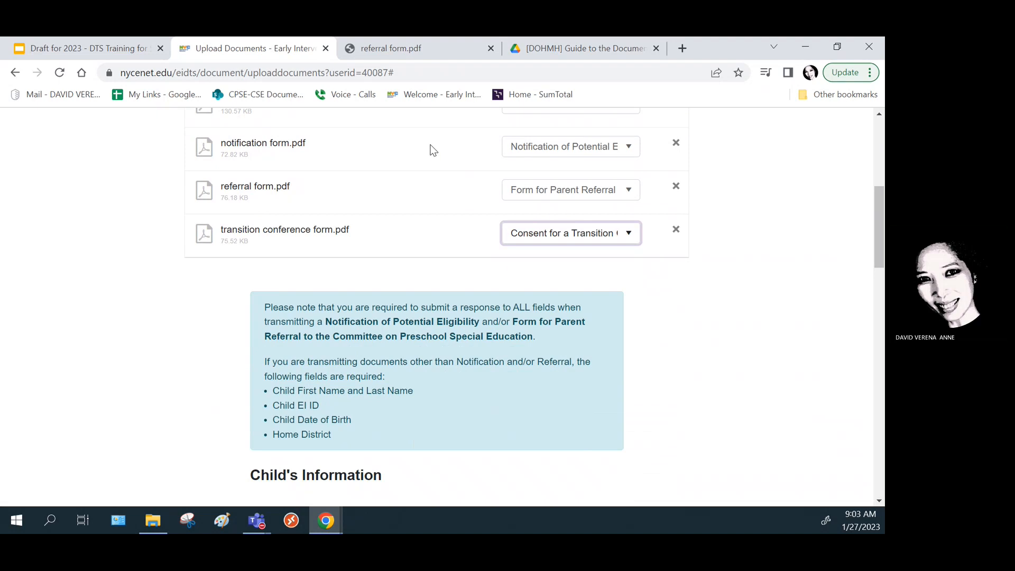
pyautogui.scroll(4, 711, 305)
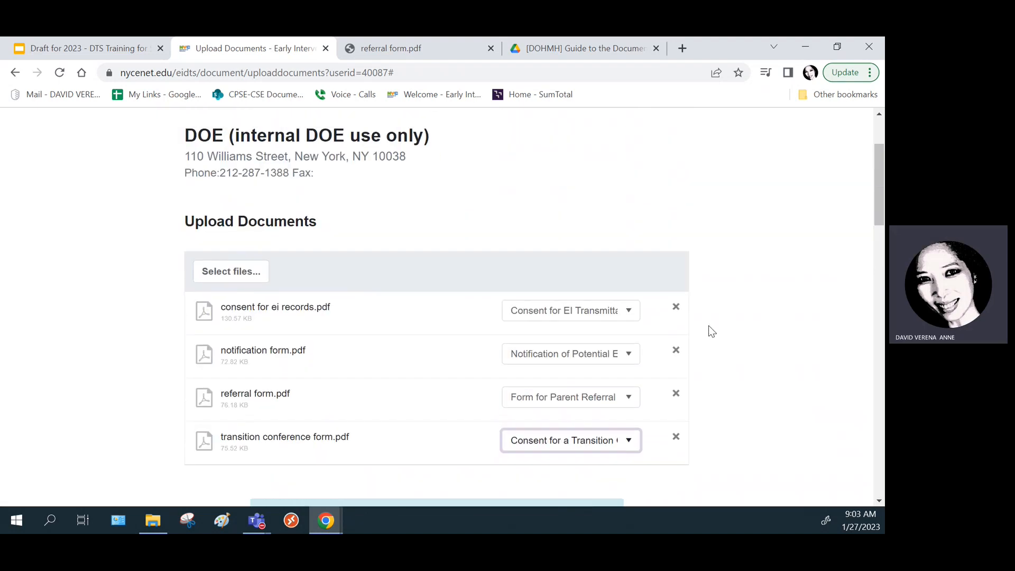
# - Enter the child's first and last name, EI ID and a partial date of birth
pyautogui.scroll(-3, 710, 328)
pyautogui.scroll(-5, 712, 328)
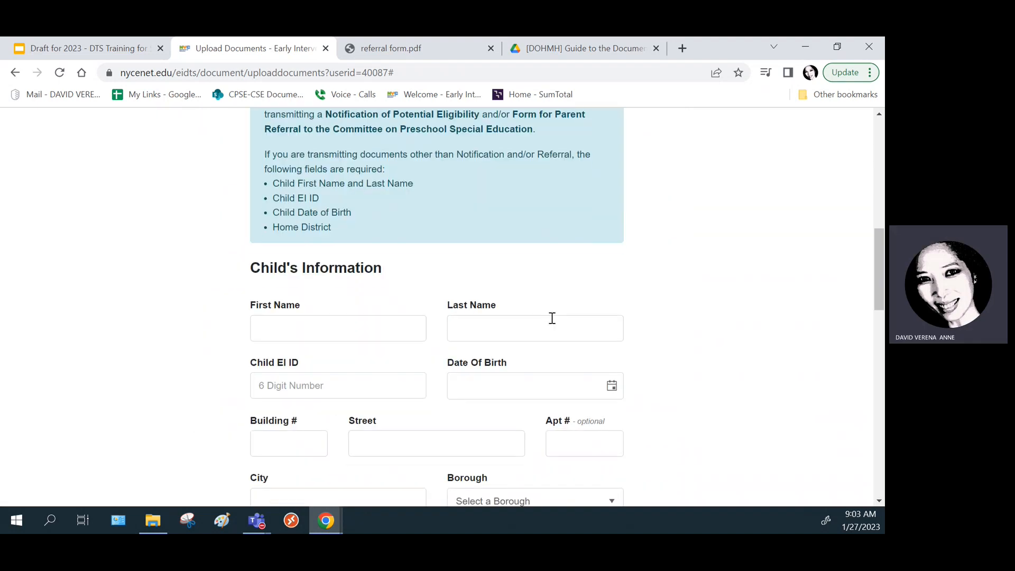
pyautogui.click(288, 331)
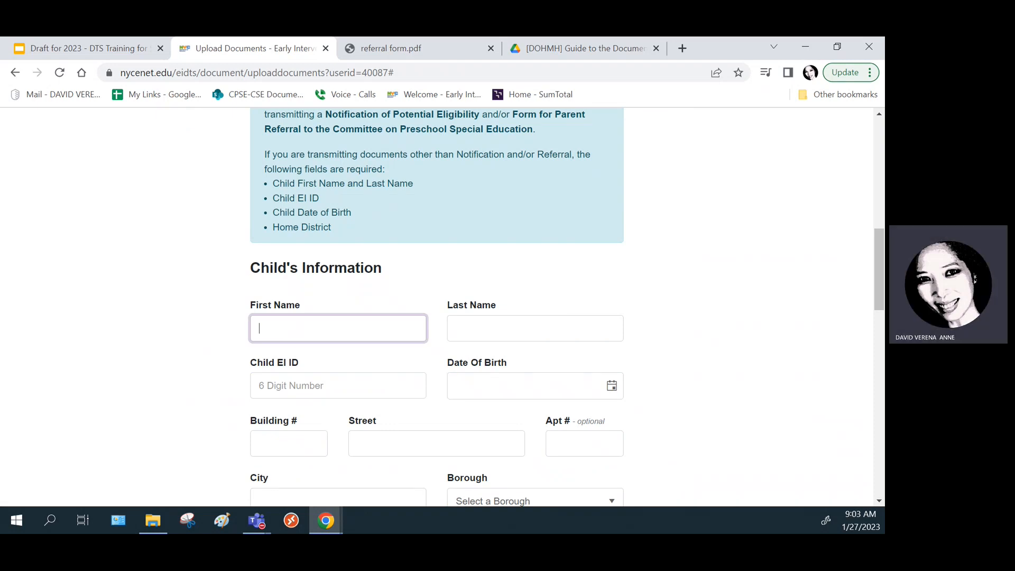
pyautogui.write('TRe')
pyautogui.press('BackSpace')
pyautogui.write('est')
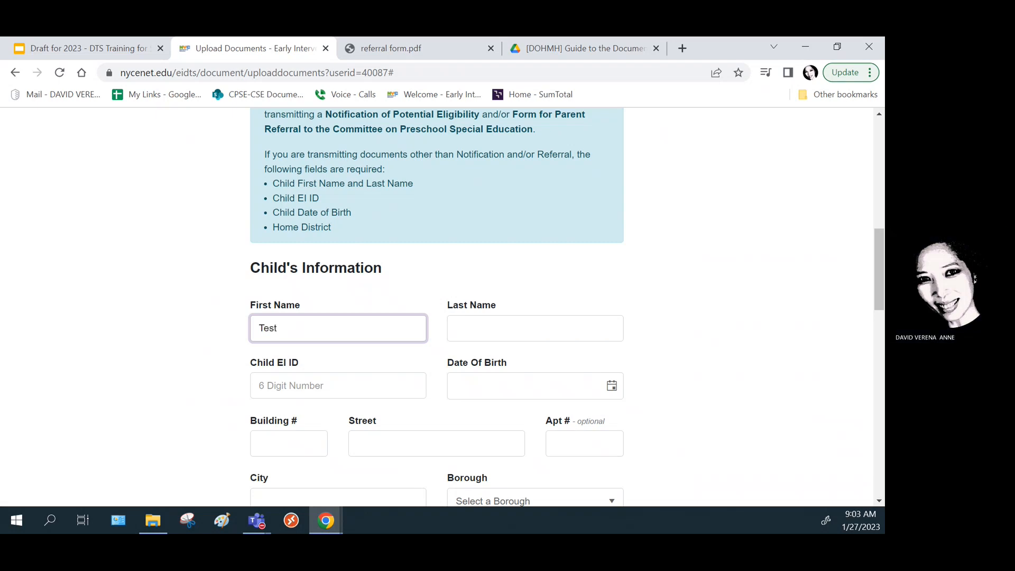
pyautogui.press('Tab')
pyautogui.write('Test')
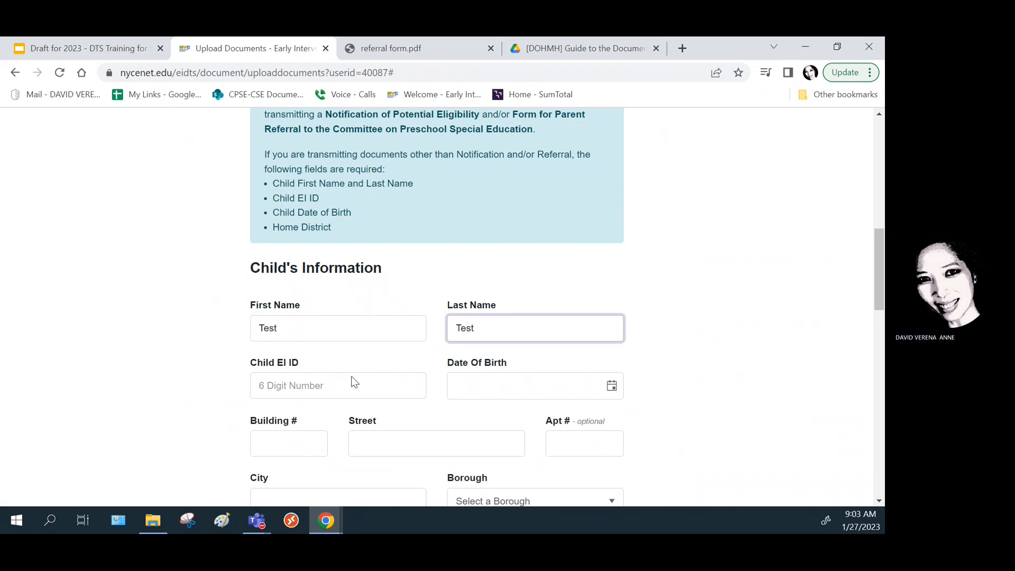
pyautogui.click(377, 380)
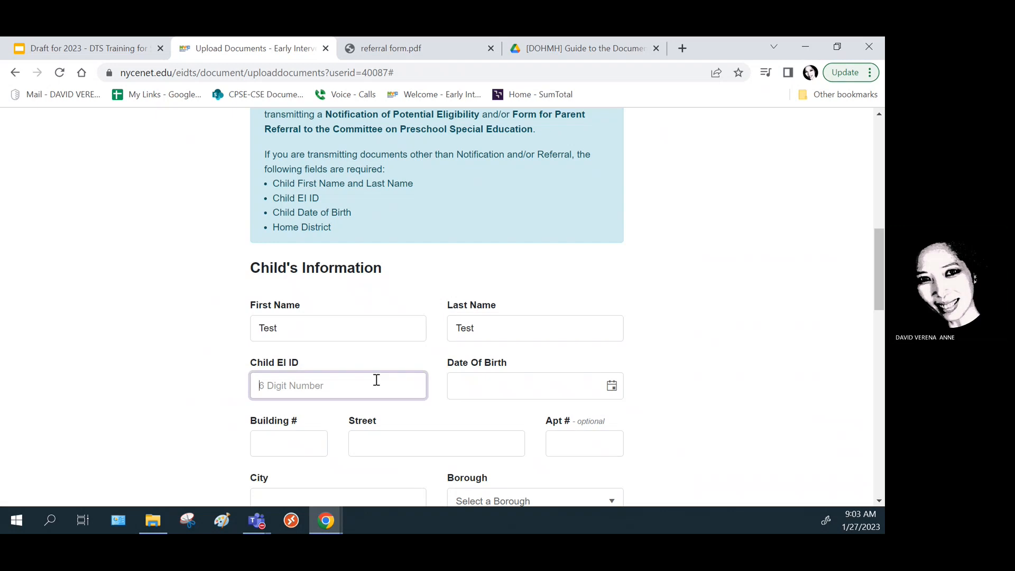
pyautogui.write('234567')
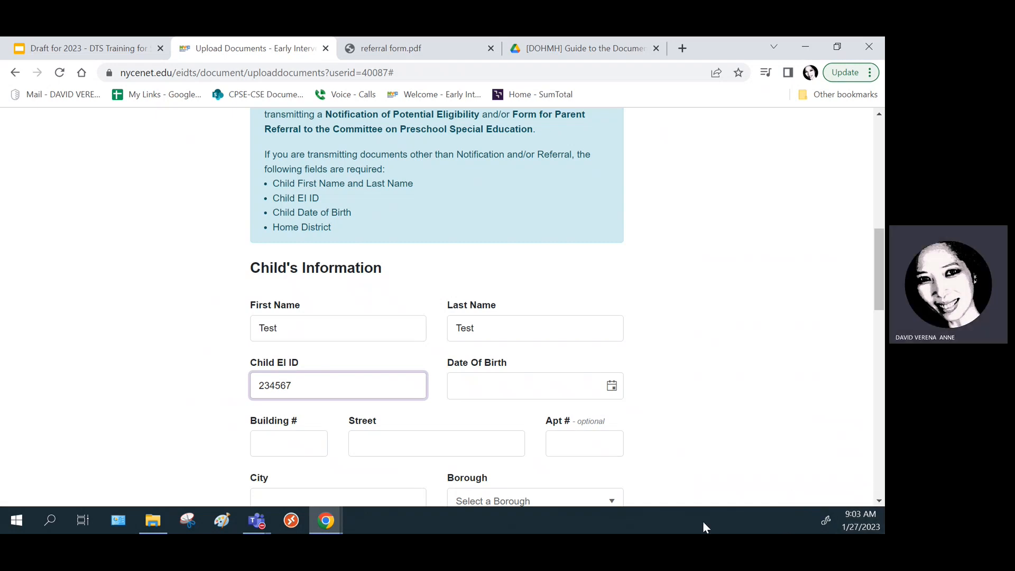
pyautogui.click(529, 388)
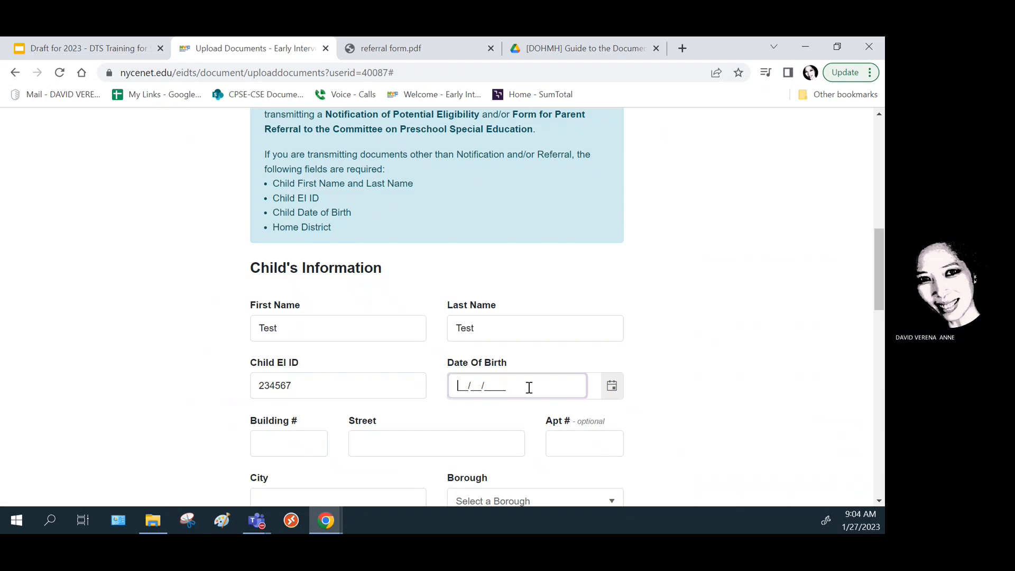
pyautogui.write('01/27/2')
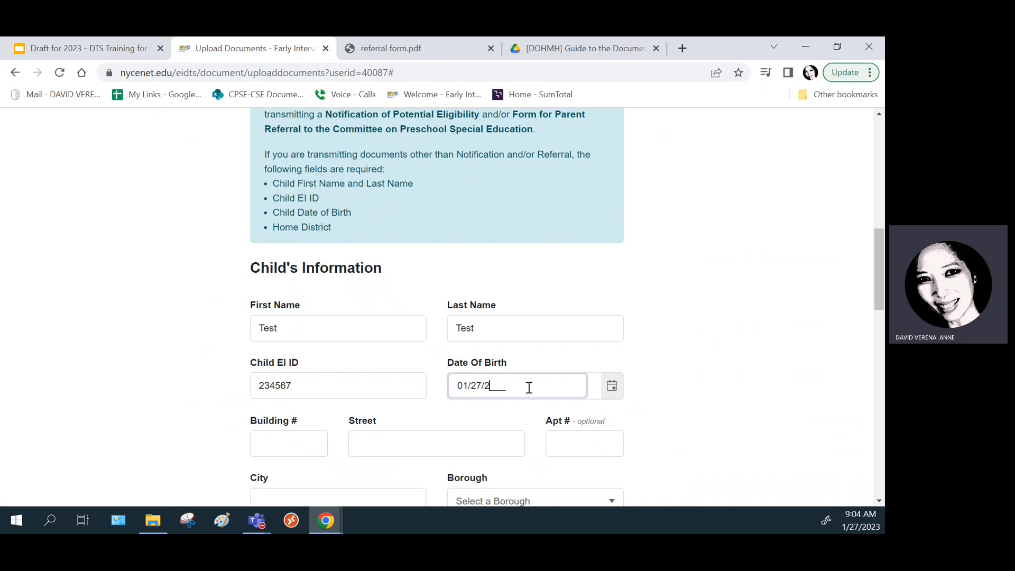
pyautogui.write('0')
# - Fill in the child's street and city, and choose Manhattan as the borough
pyautogui.scroll(-2, 544, 317)
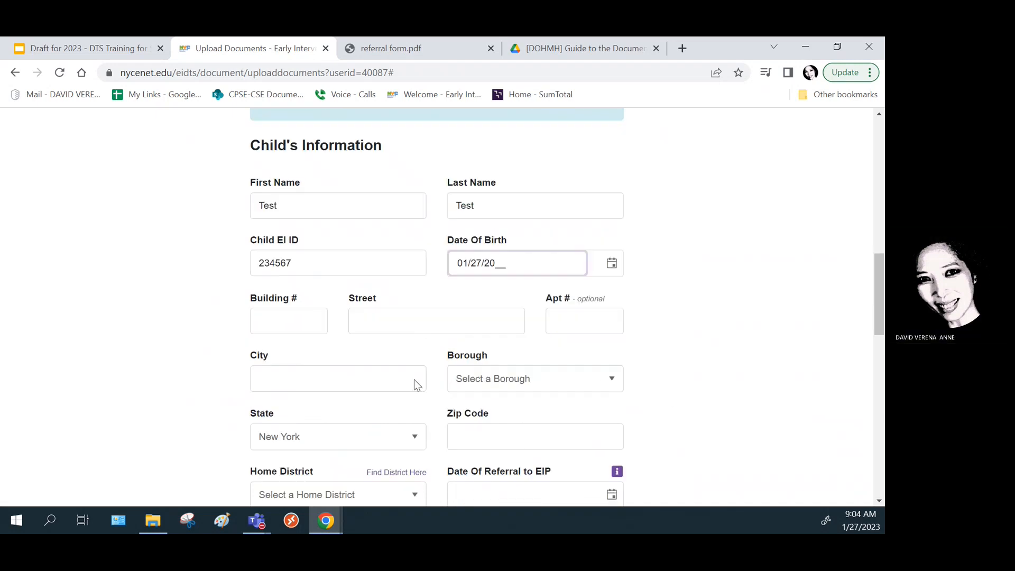
pyautogui.click(293, 315)
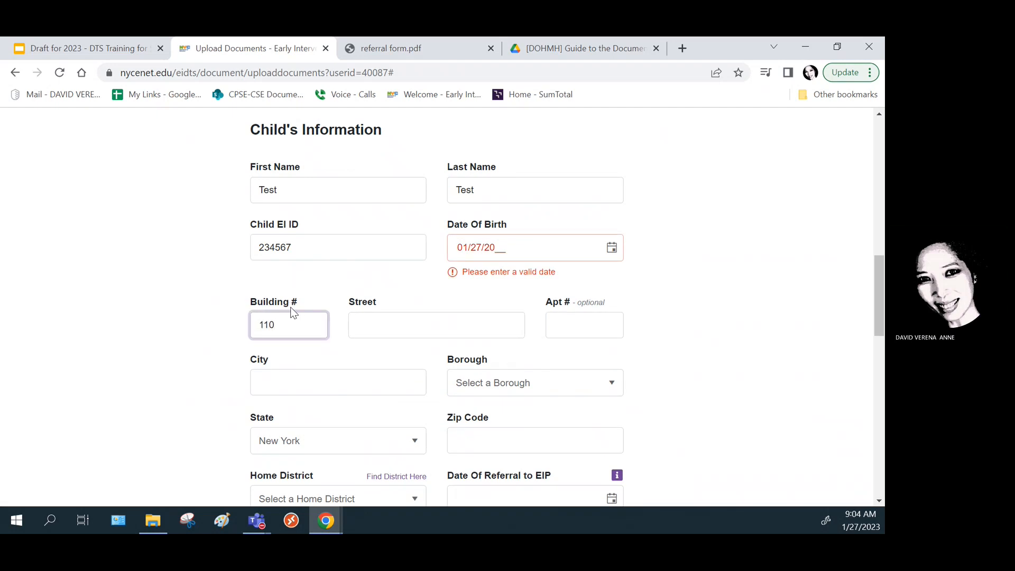
pyautogui.press('Tab')
pyautogui.write('William')
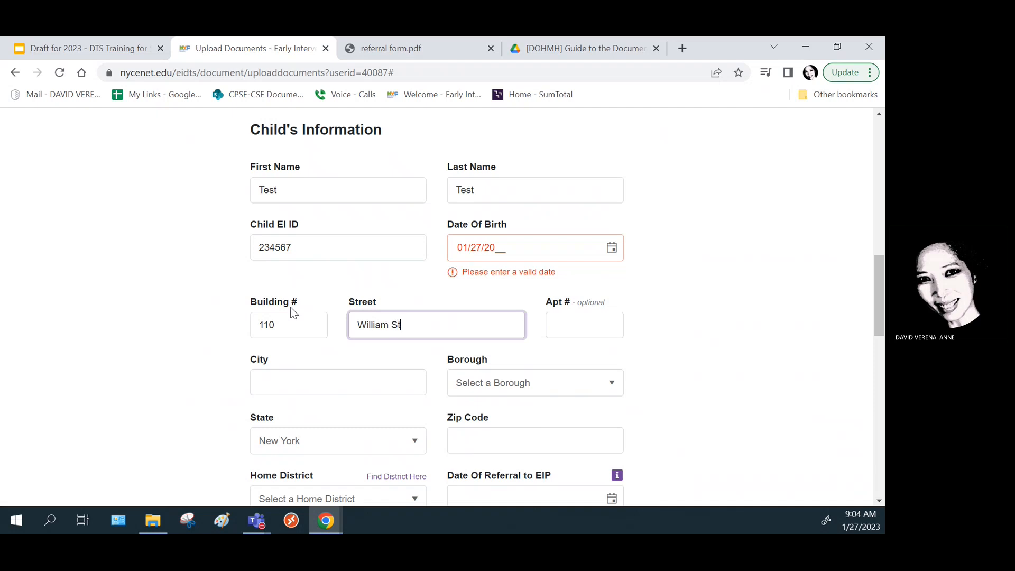
pyautogui.click(285, 389)
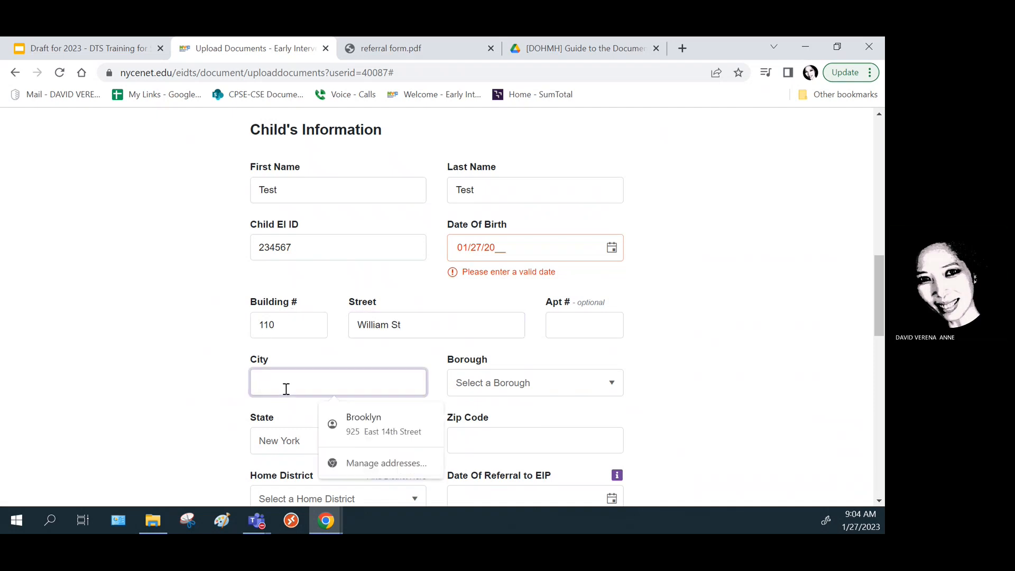
pyautogui.write('Ne')
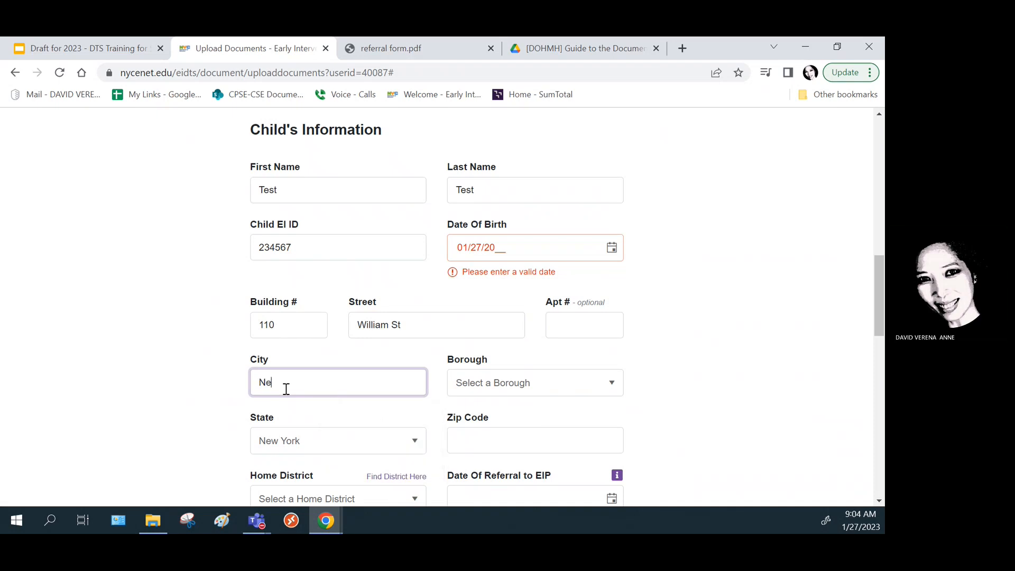
pyautogui.write('w York')
pyautogui.press('Tab')
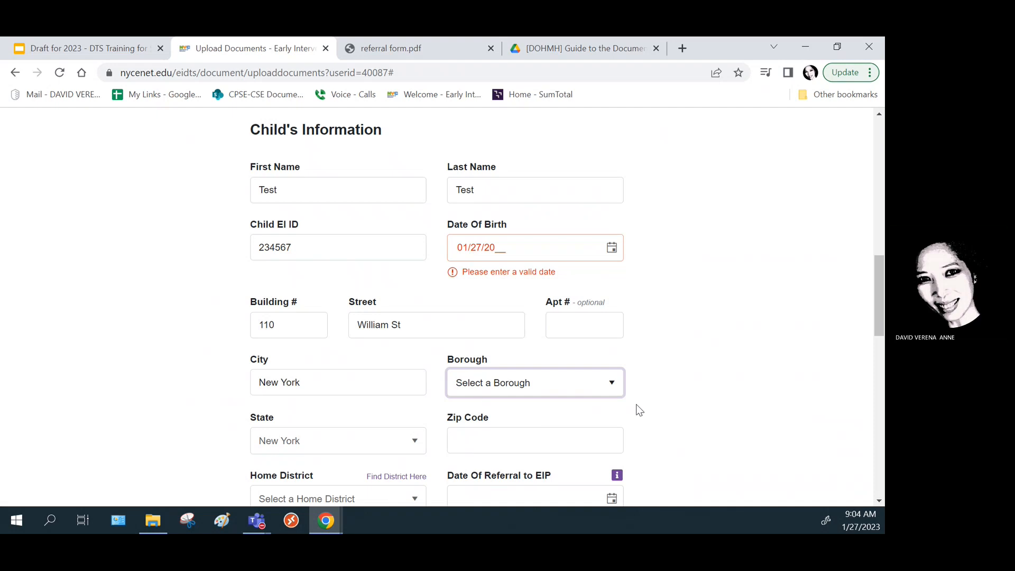
pyautogui.click(611, 388)
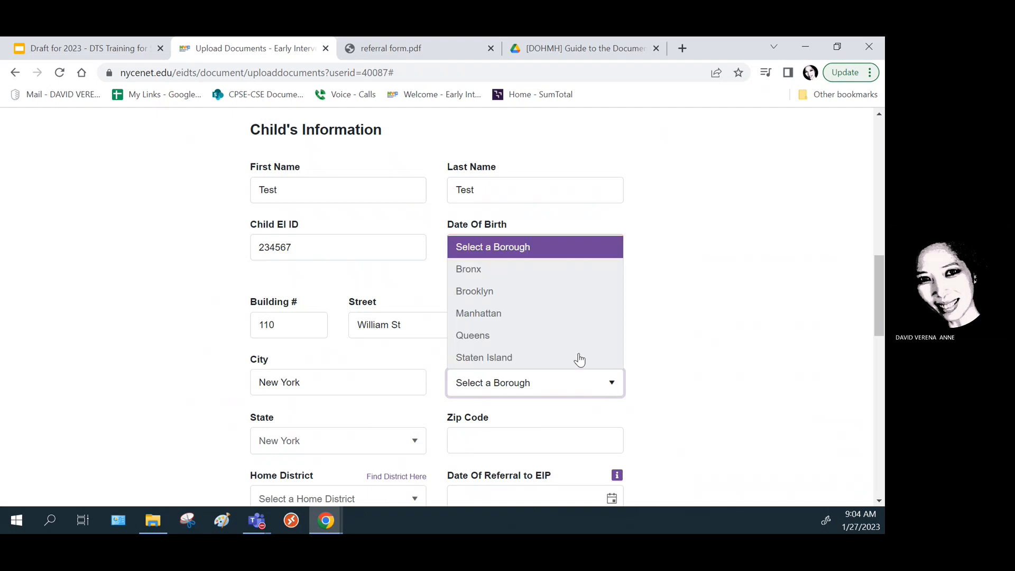
pyautogui.click(522, 318)
pyautogui.scroll(-1, 710, 380)
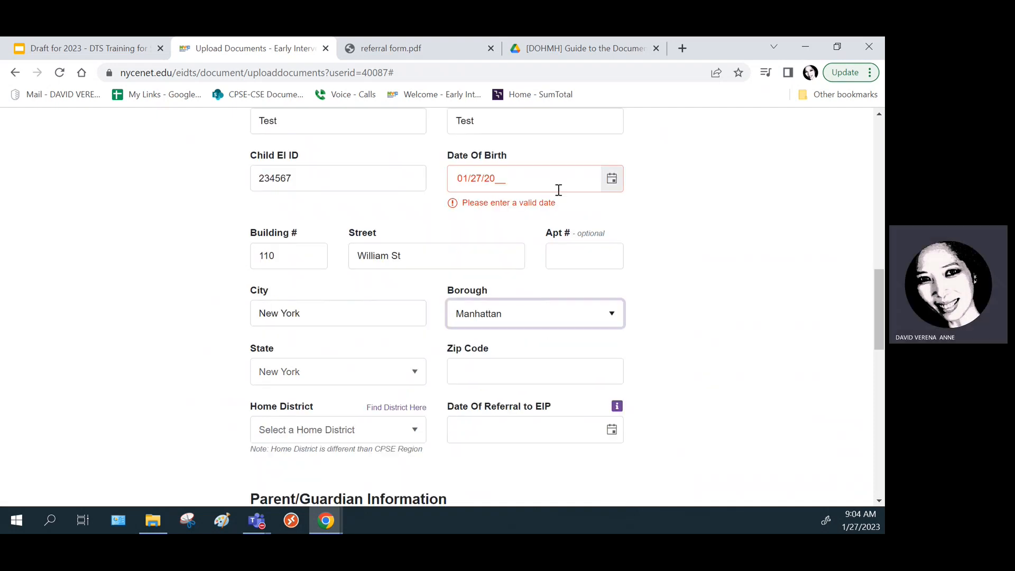
# - Correct the birth date to 01/27/2020 and enter the zip code
pyautogui.tripleClick(500, 177)
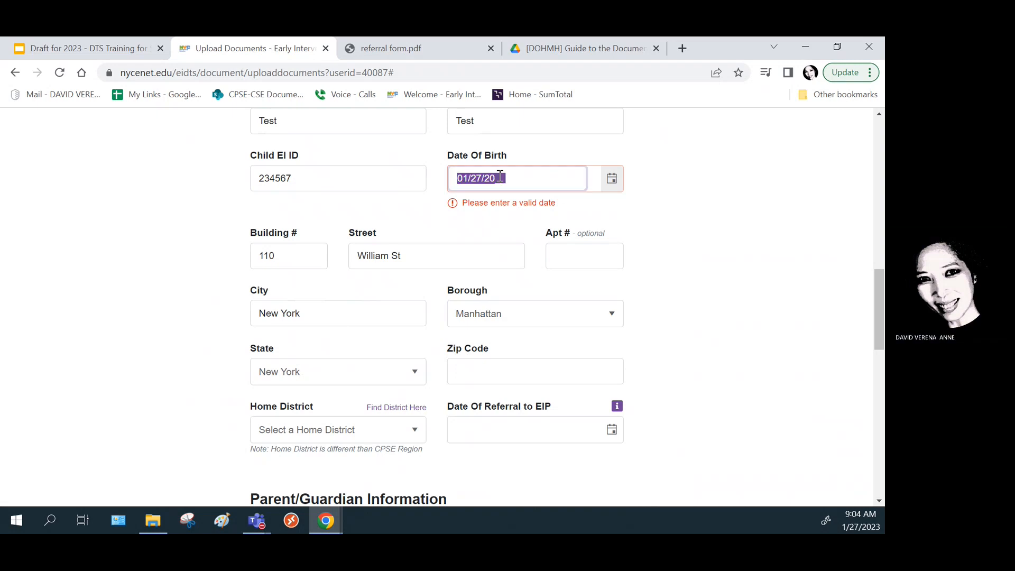
pyautogui.write('20__/___')
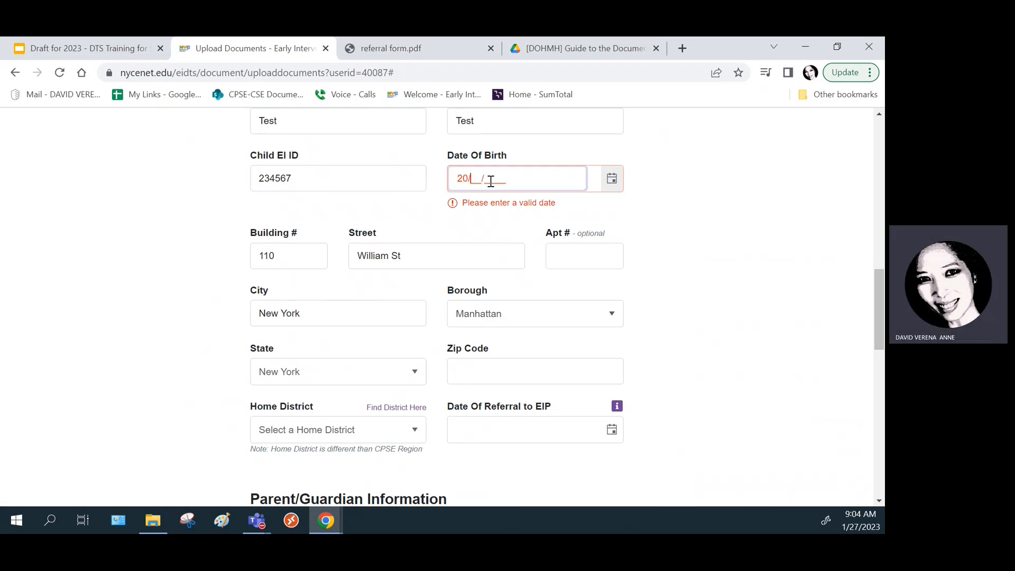
pyautogui.press('BackSpace')
pyautogui.press('BackSpace')
pyautogui.write('01/27/2020')
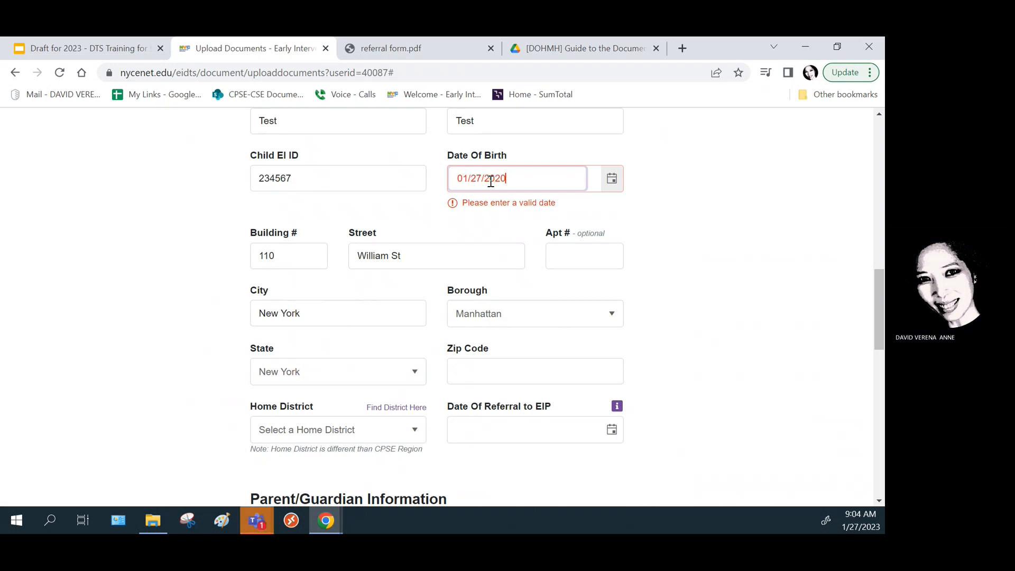
pyautogui.click(593, 365)
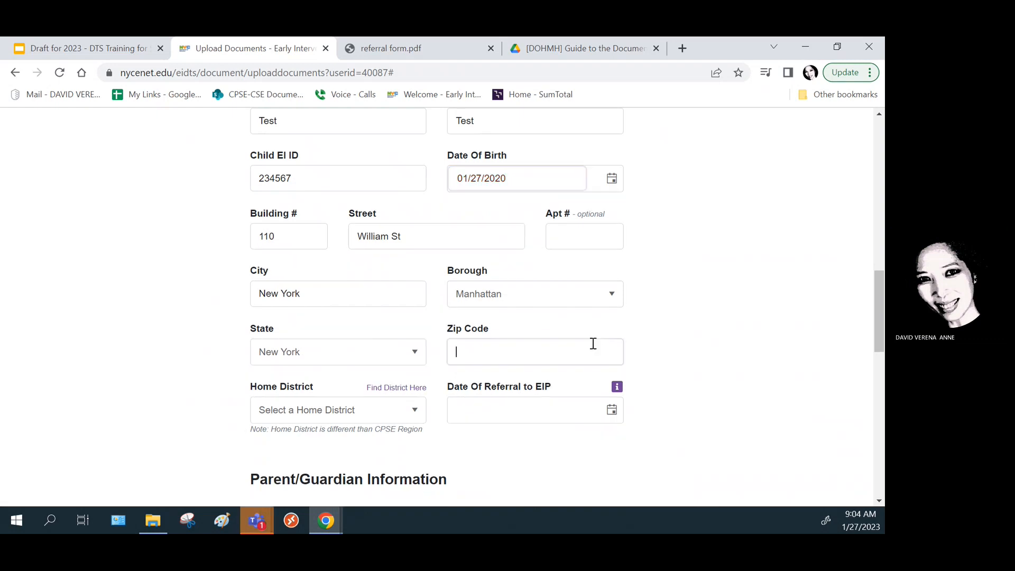
pyautogui.click(565, 363)
pyautogui.write('11')
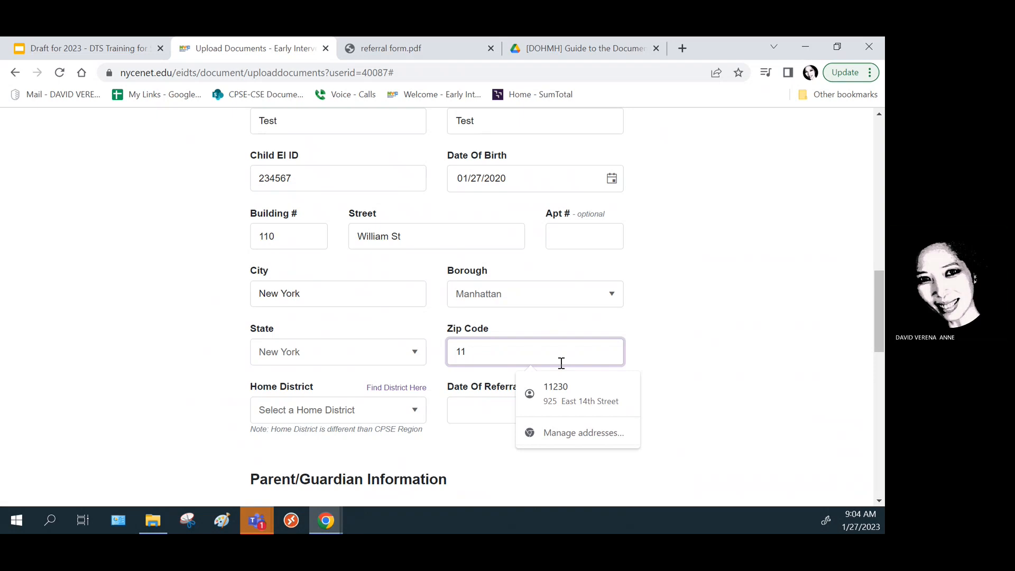
pyautogui.press('BackSpace')
pyautogui.write('0038')
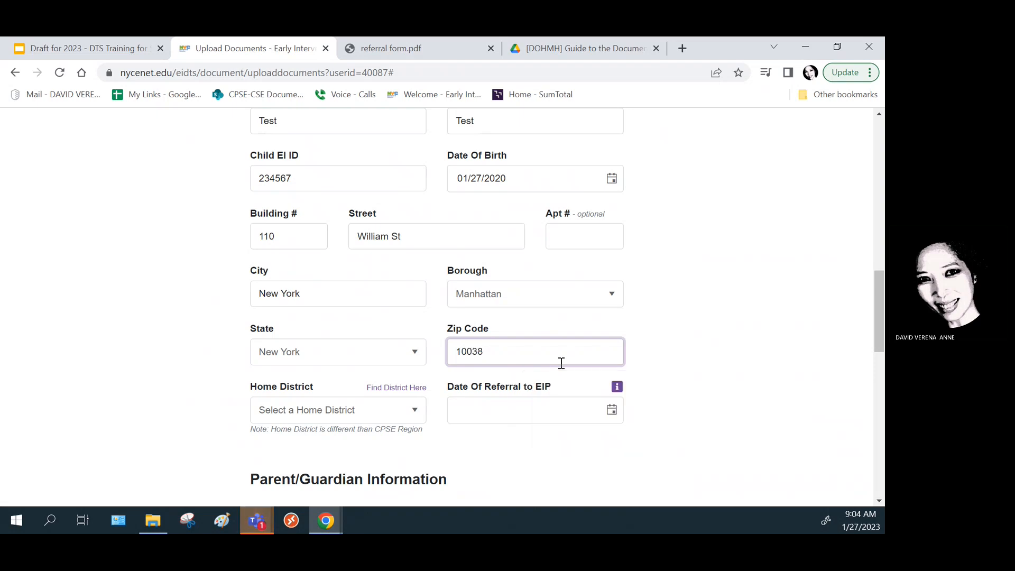
# - Choose District 2 and pick August 1, 2022 as the referral date in the calendar
pyautogui.click(413, 412)
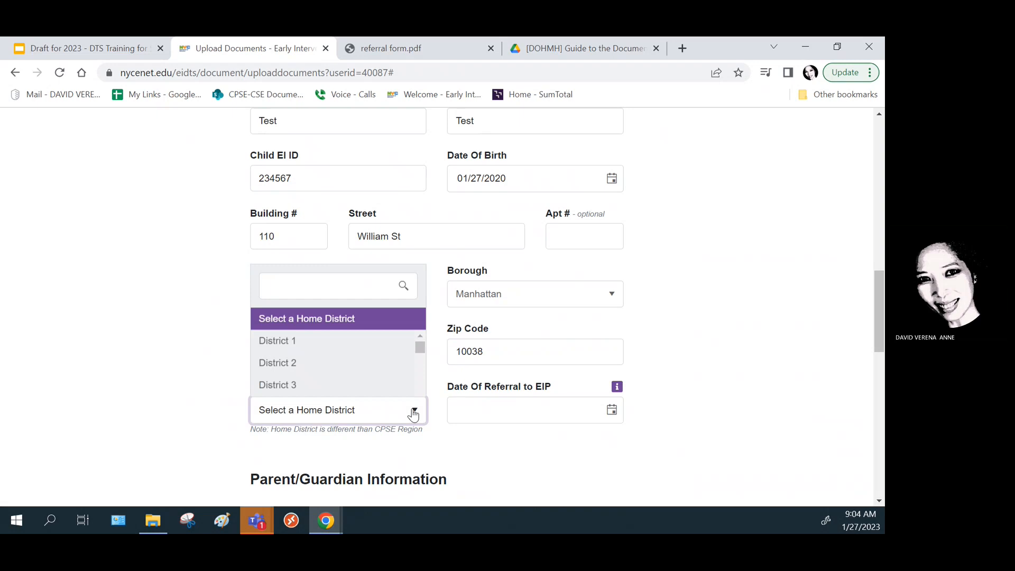
pyautogui.click(316, 357)
pyautogui.click(612, 411)
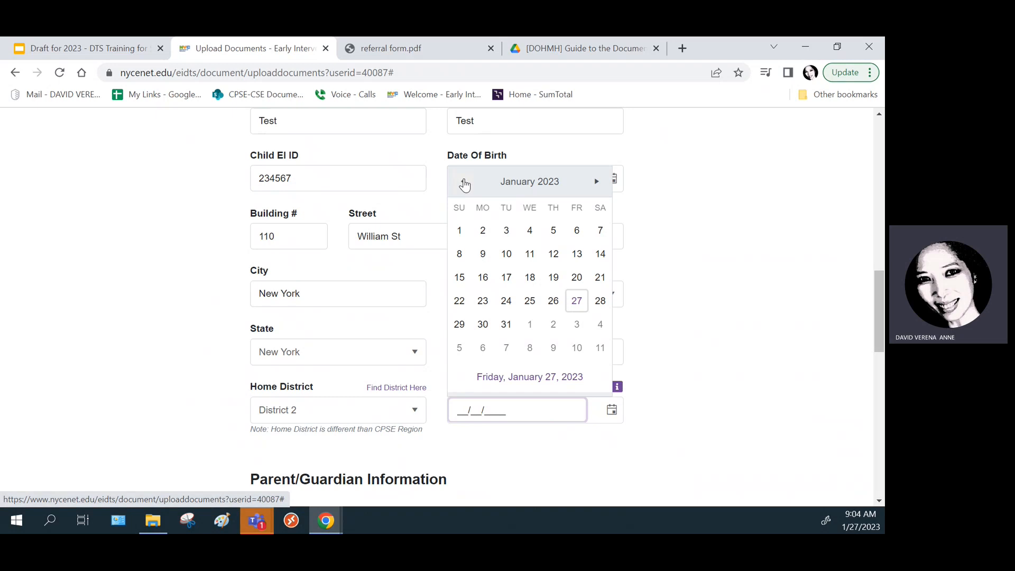
pyautogui.click(463, 182)
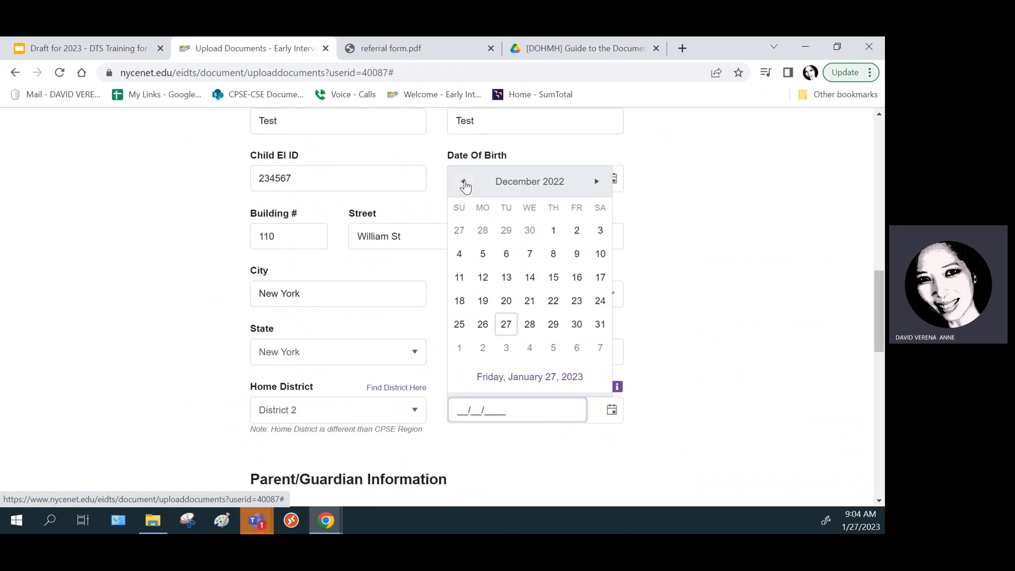
pyautogui.doubleClick(463, 181)
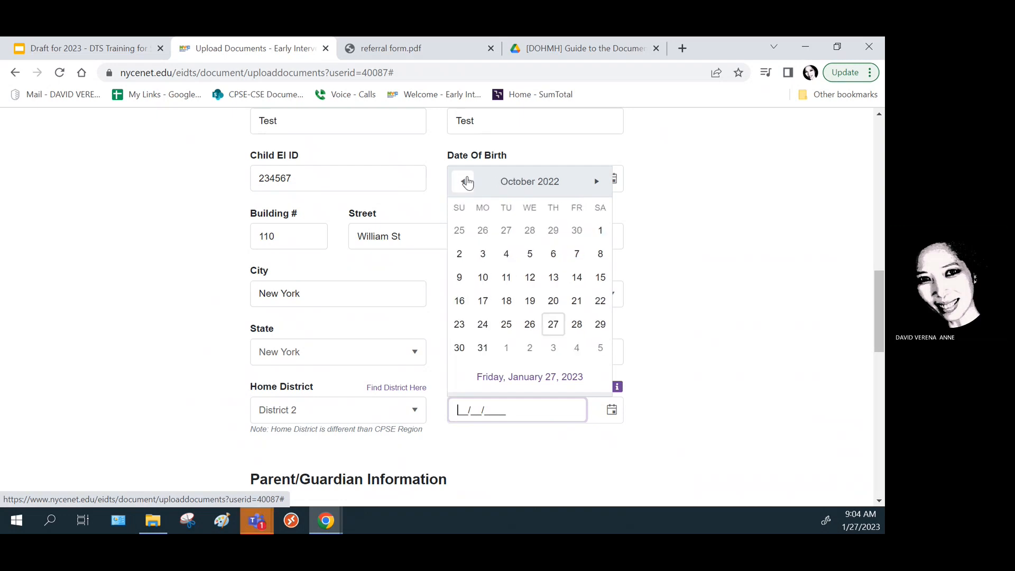
pyautogui.doubleClick(463, 182)
pyautogui.click(483, 231)
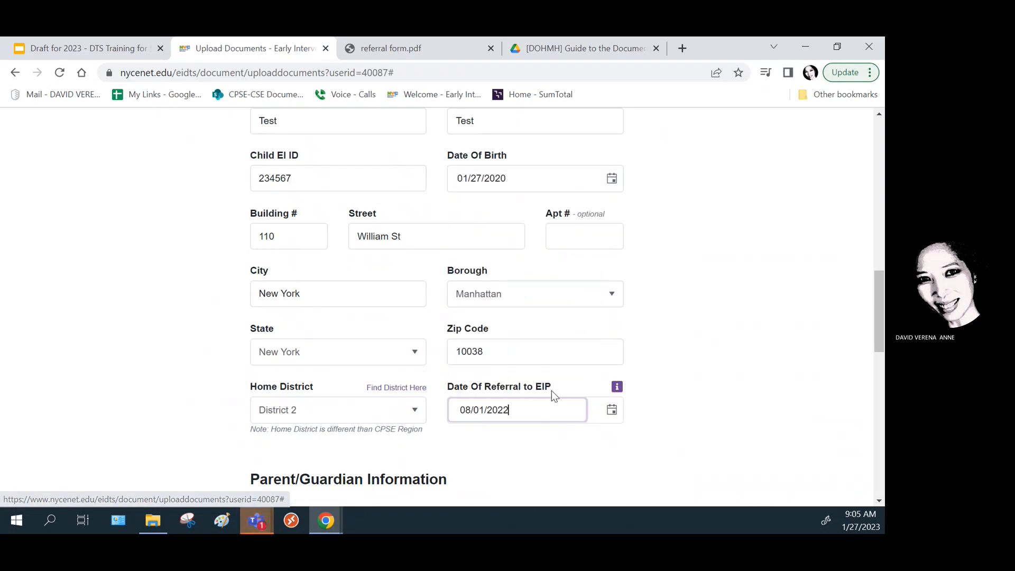
# - Enter the parent/guardian's first and last name and set the relationship to MOTHER
pyautogui.scroll(-2, 482, 392)
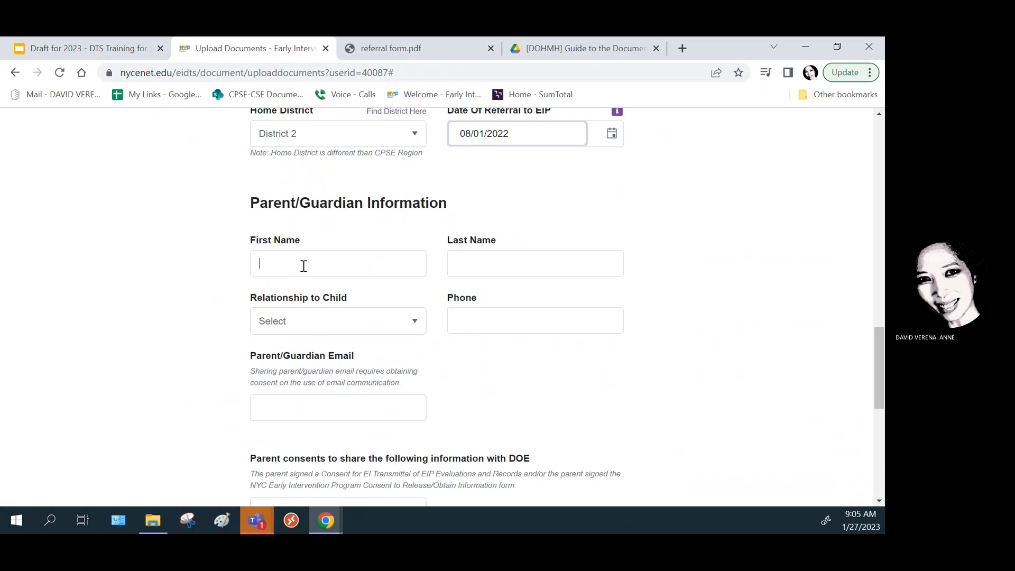
pyautogui.click(304, 266)
pyautogui.write('test')
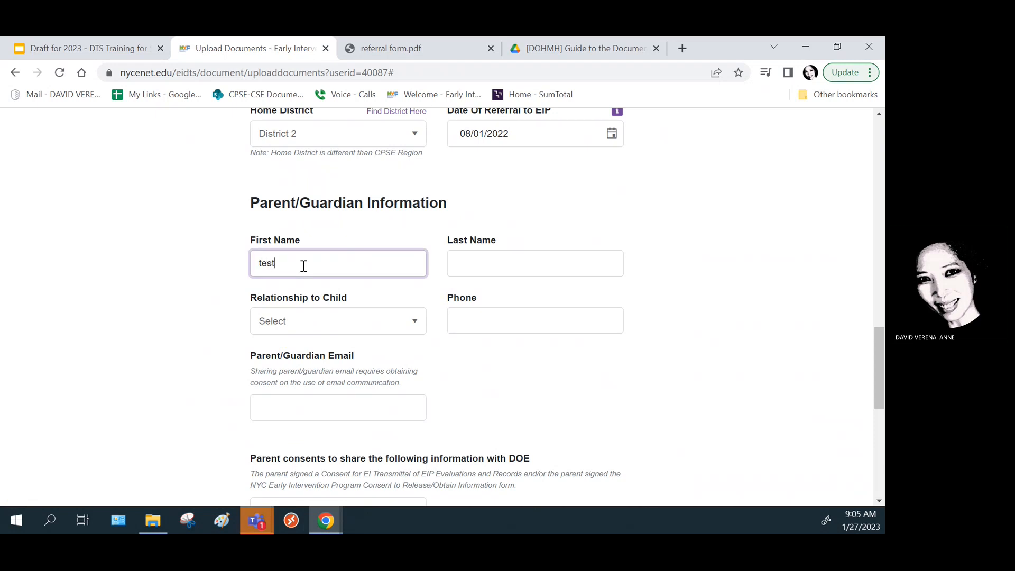
pyautogui.press('Tab')
pyautogui.write('te')
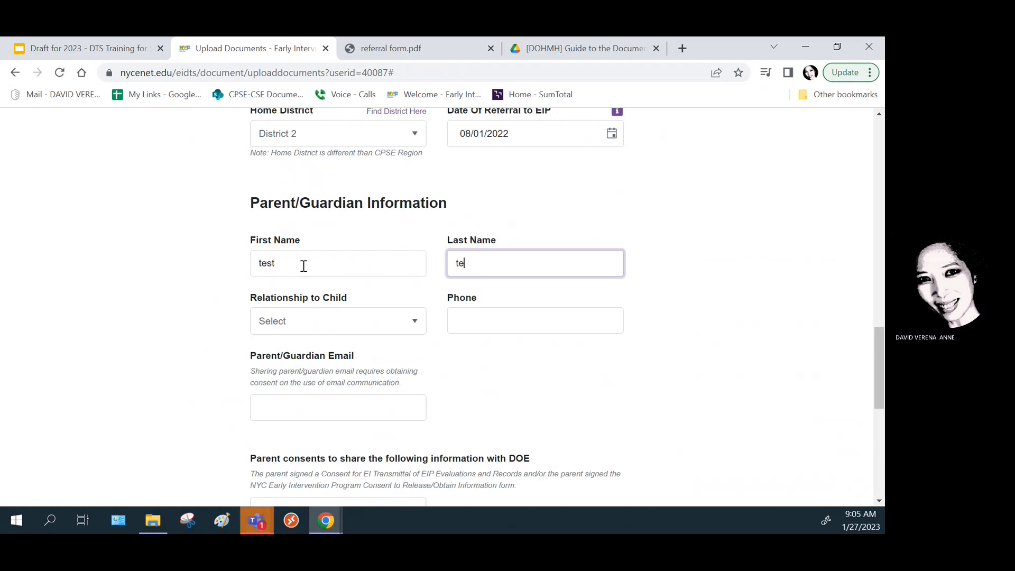
pyautogui.click(412, 326)
pyautogui.scroll(1, 338, 370)
pyautogui.click(335, 369)
# - Fill in the parent/guardian's phone number and e-mail address
pyautogui.click(476, 316)
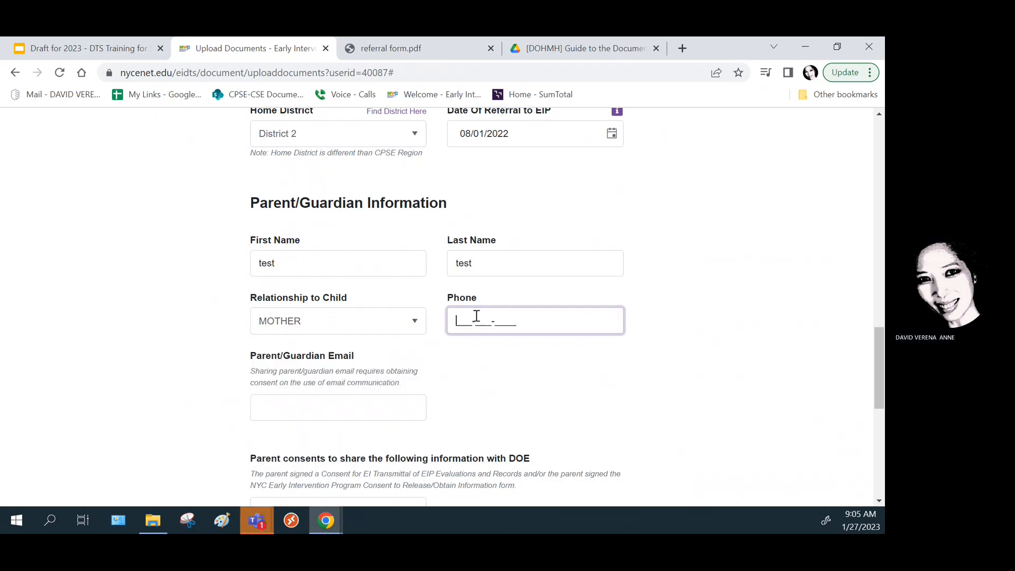
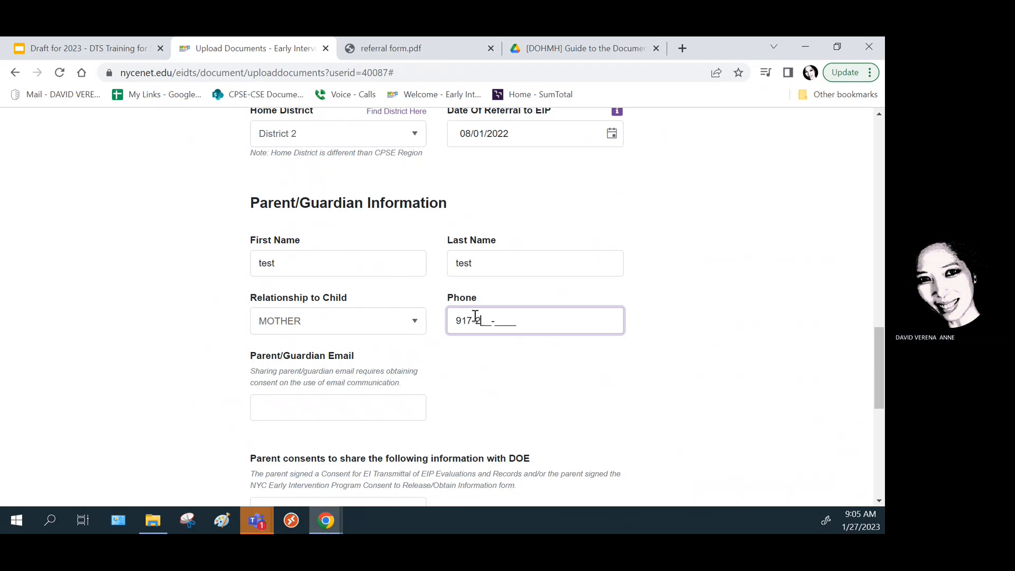
pyautogui.click(404, 412)
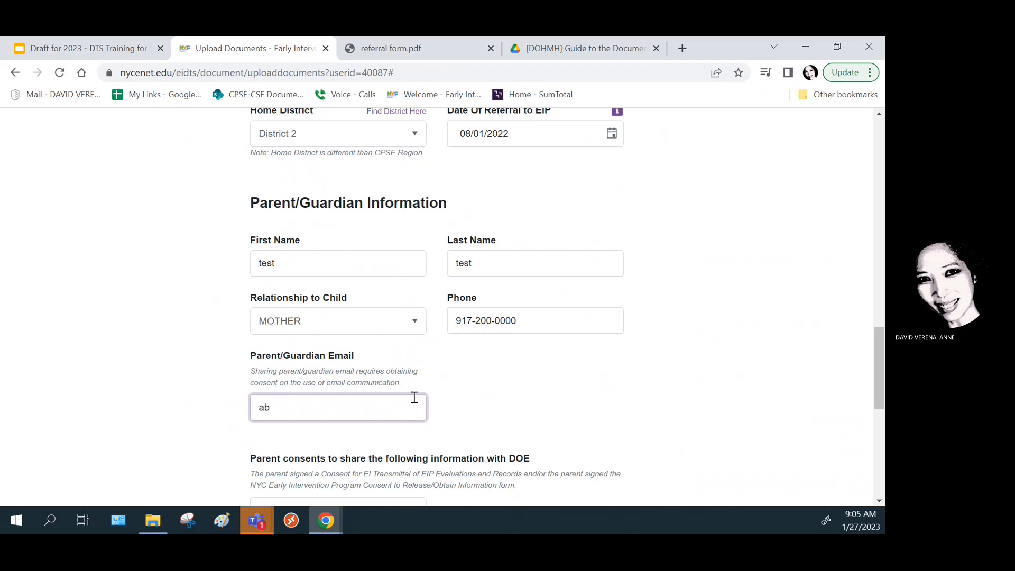
pyautogui.write('abc@abc.com')
# - Answer Yes to DOE consent and set both preferred and evaluation language to ENGLISH
pyautogui.scroll(-5, 648, 338)
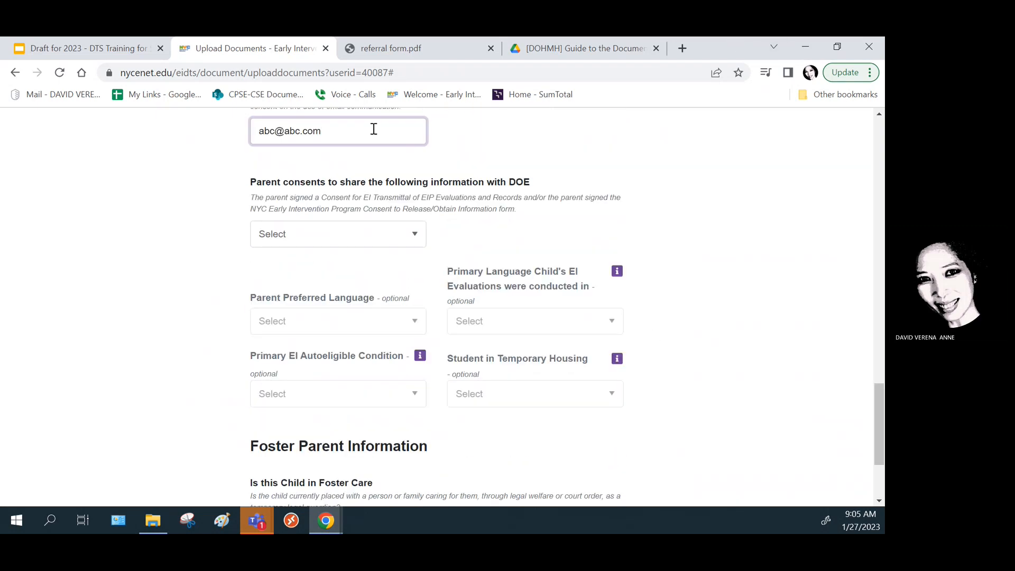
pyautogui.click(415, 241)
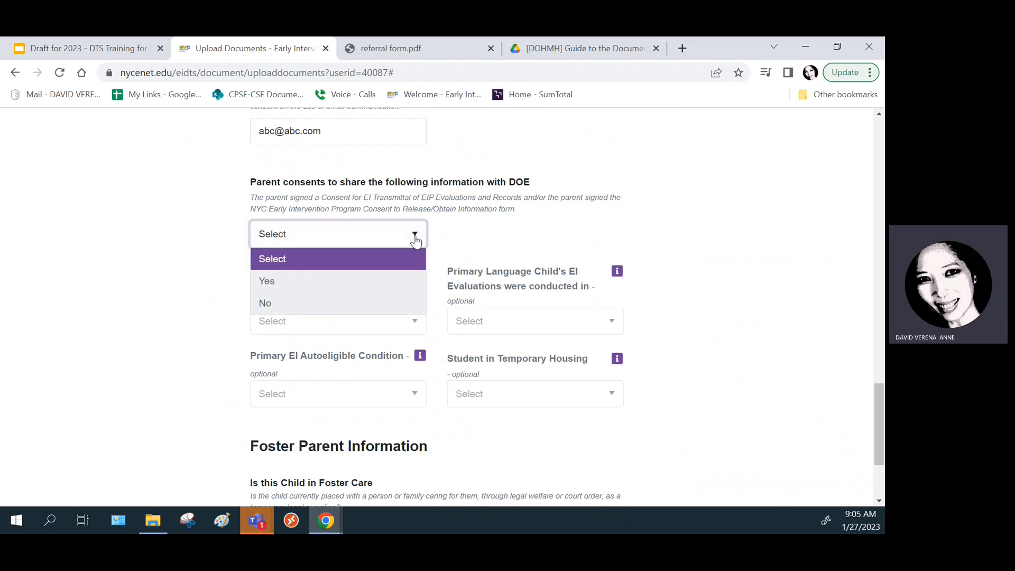
pyautogui.click(271, 285)
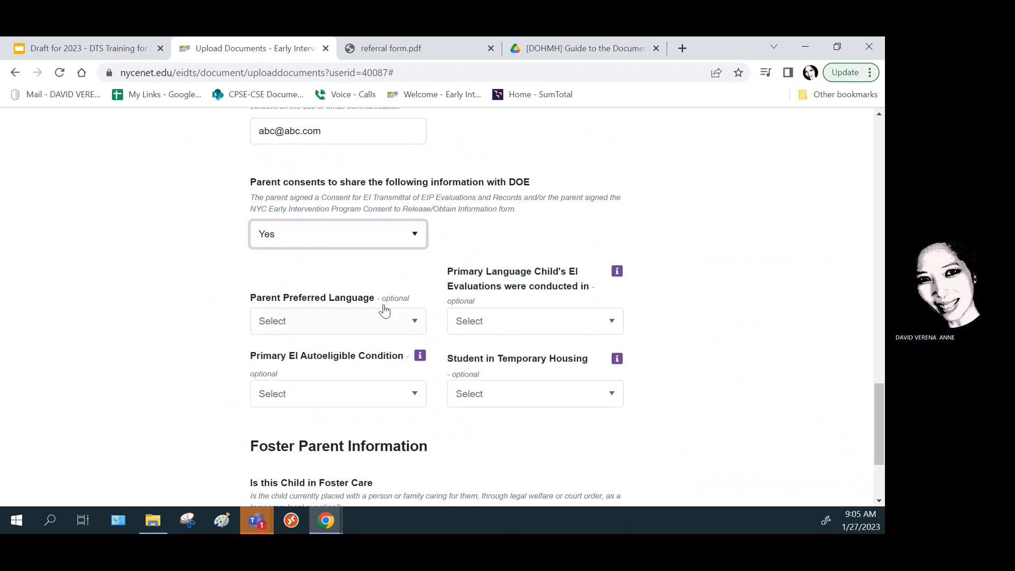
pyautogui.scroll(-3, 424, 264)
pyautogui.click(416, 184)
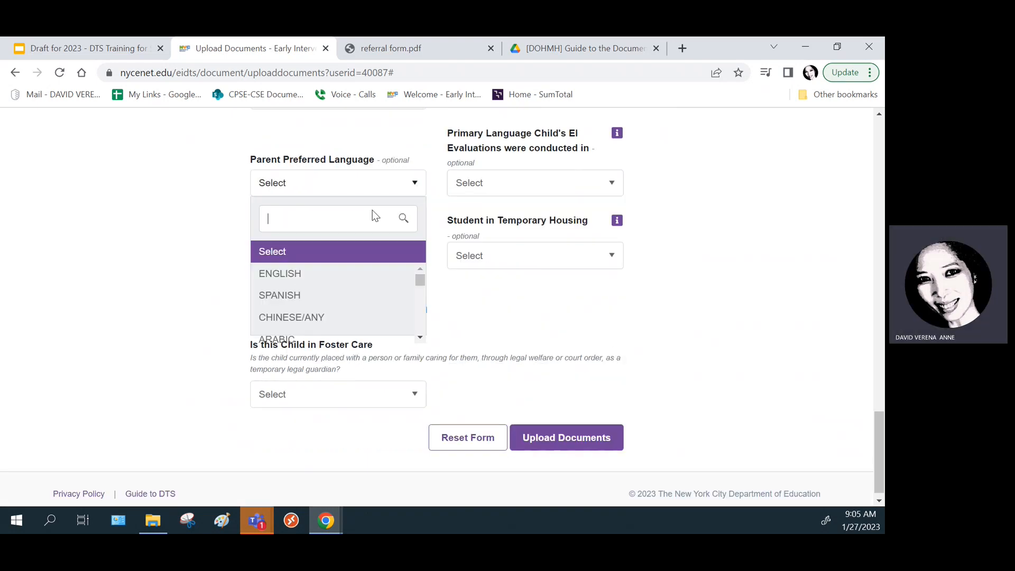
pyautogui.click(297, 276)
pyautogui.click(608, 185)
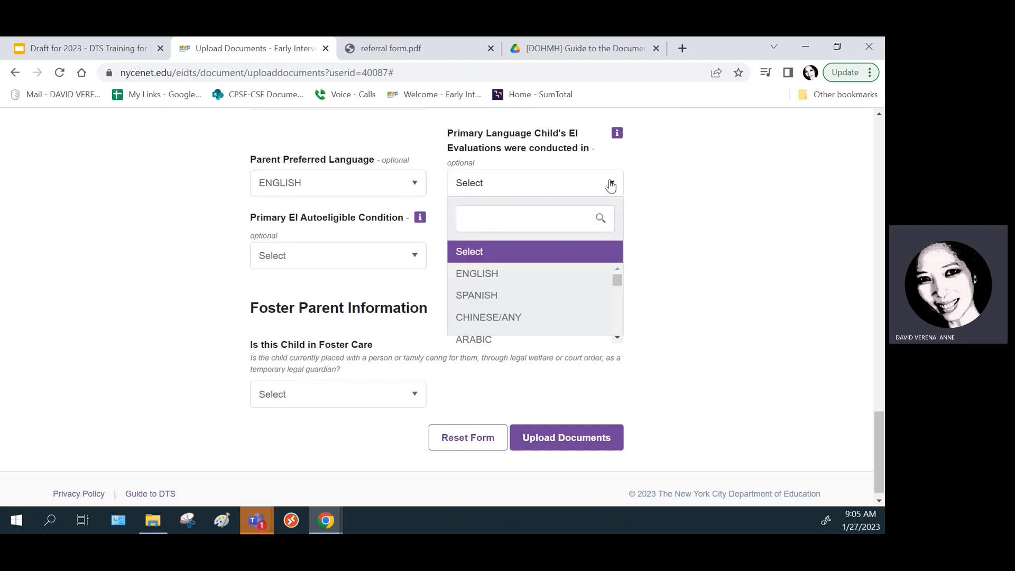
pyautogui.click(504, 277)
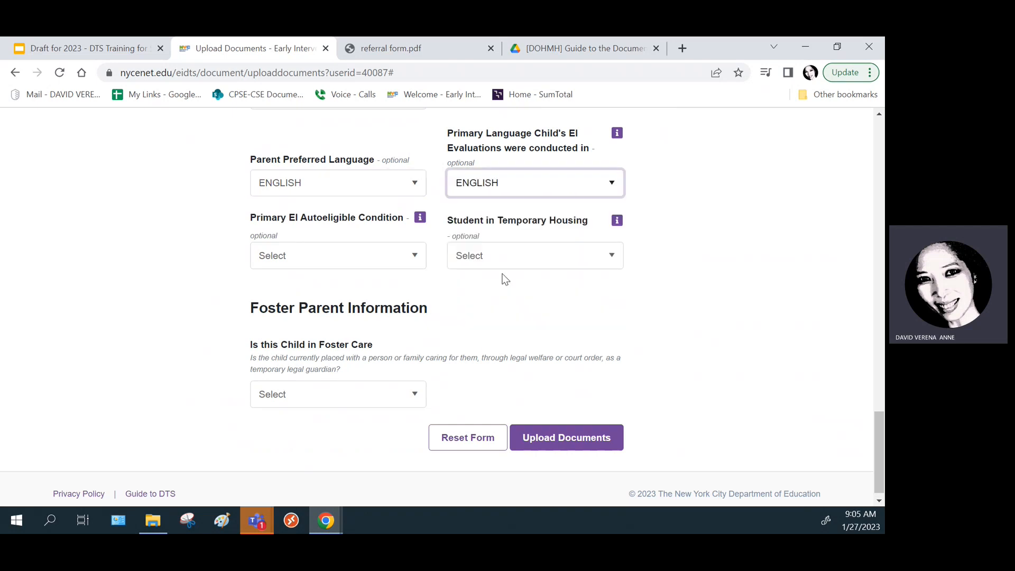
# - Set the autoeligible condition to Absence of iris and temporary housing to Yes
pyautogui.click(415, 257)
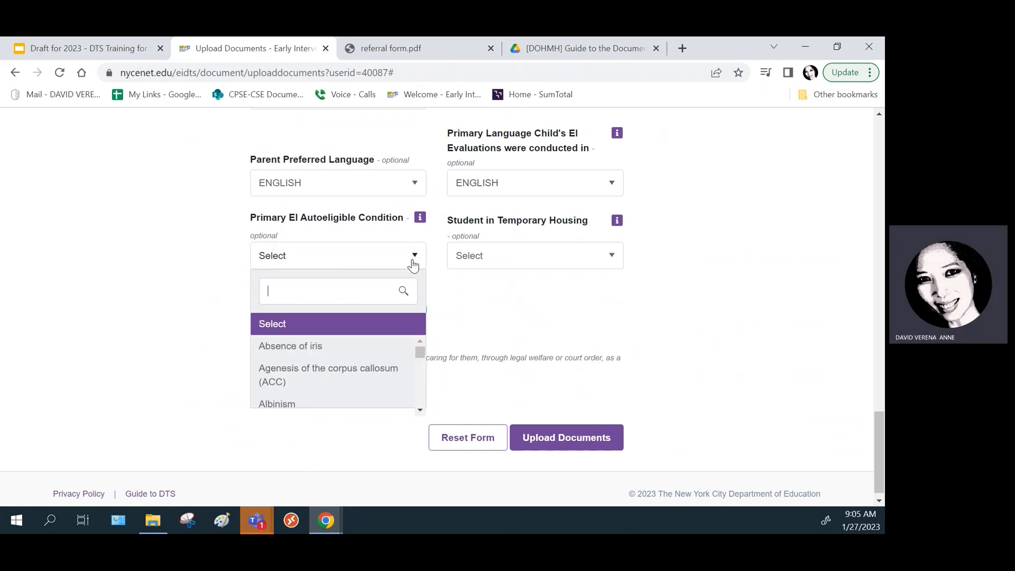
pyautogui.click(387, 324)
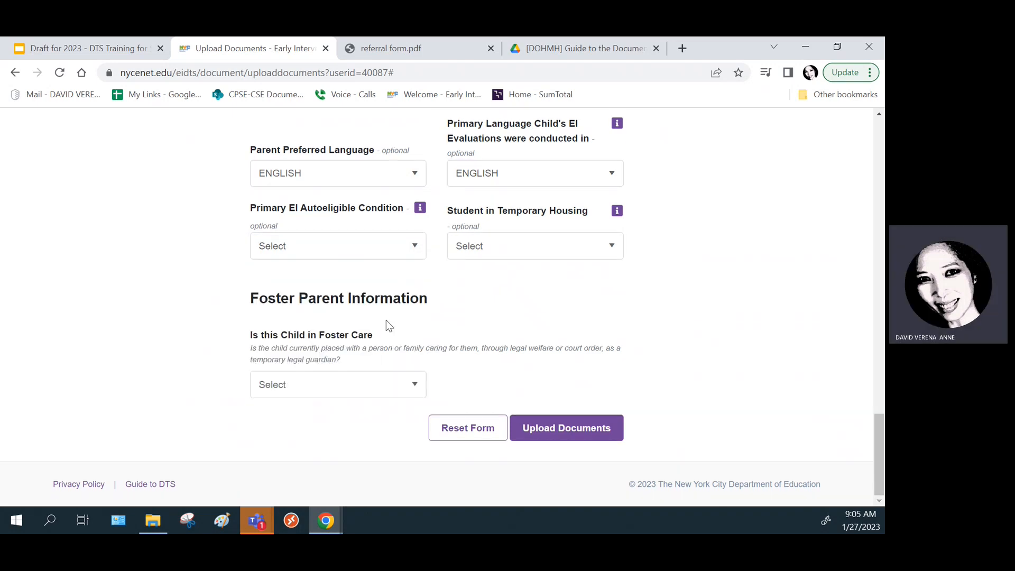
pyautogui.click(411, 248)
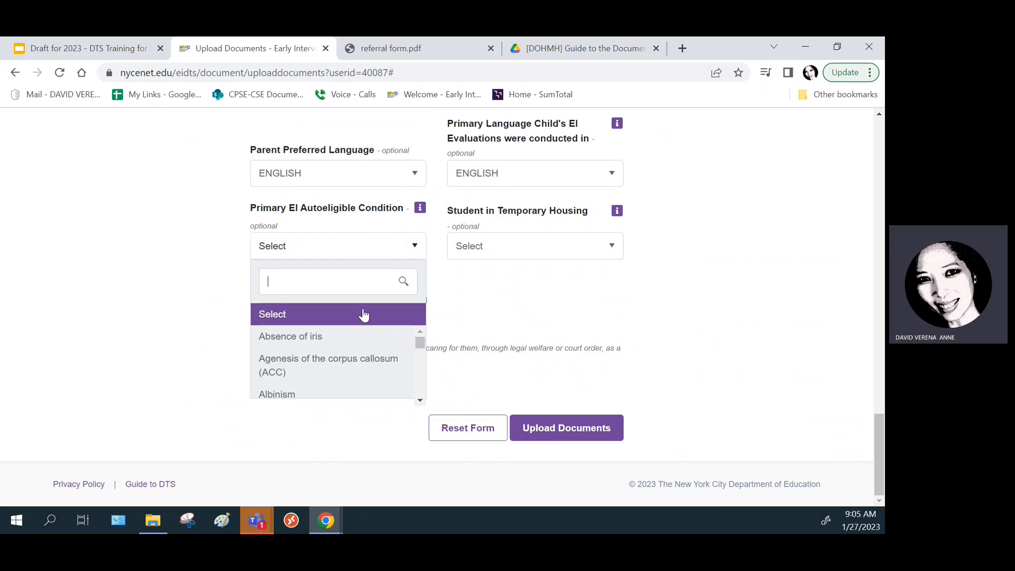
pyautogui.click(335, 339)
pyautogui.click(613, 256)
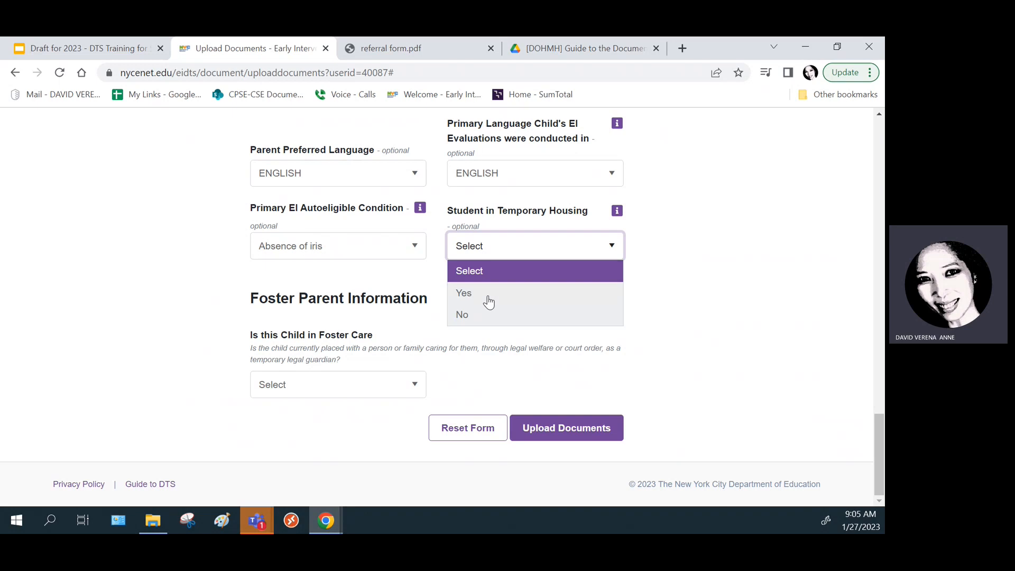
pyautogui.click(489, 294)
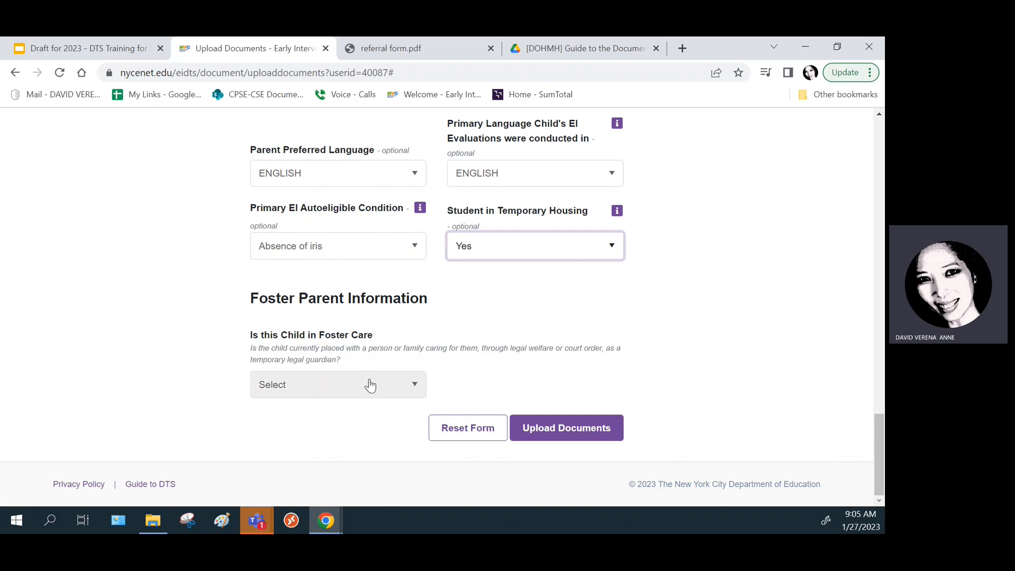
pyautogui.click(416, 388)
pyautogui.click(416, 387)
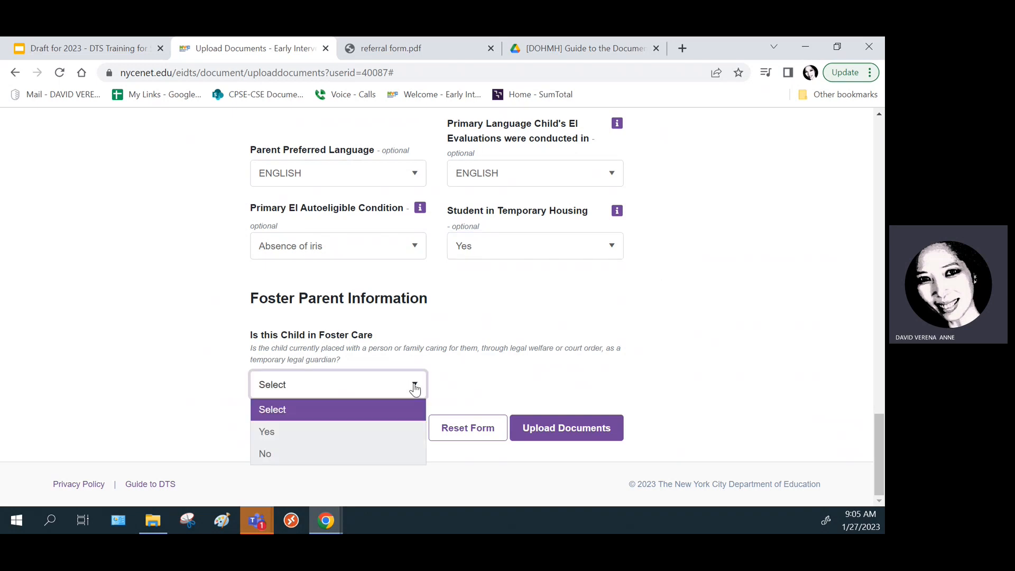
# - Answer Yes to foster care and surrogate assigned, enter the surrogate's name, and set agency to ABC agency
pyautogui.click(284, 442)
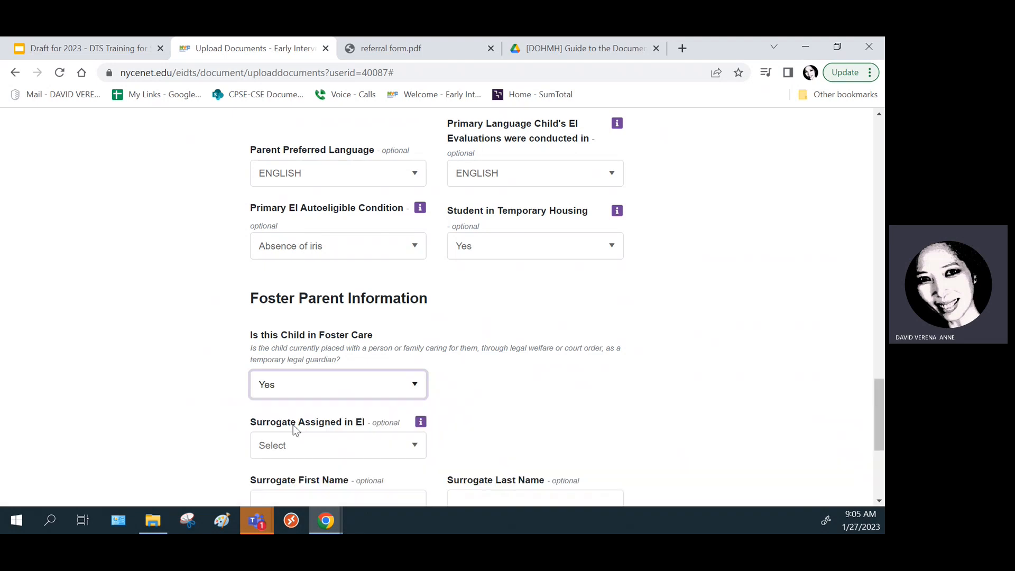
pyautogui.scroll(-5, 529, 328)
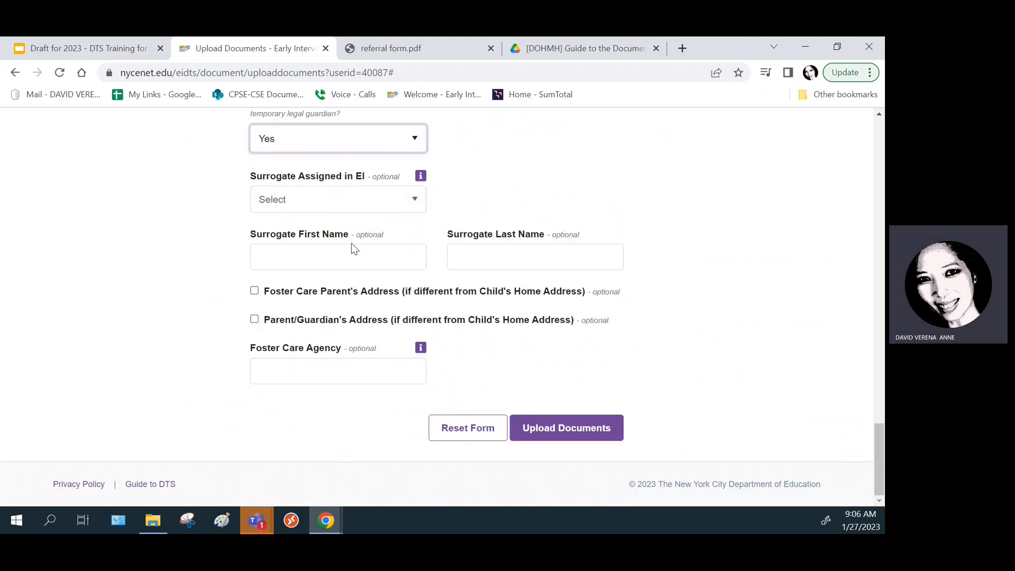
pyautogui.click(414, 202)
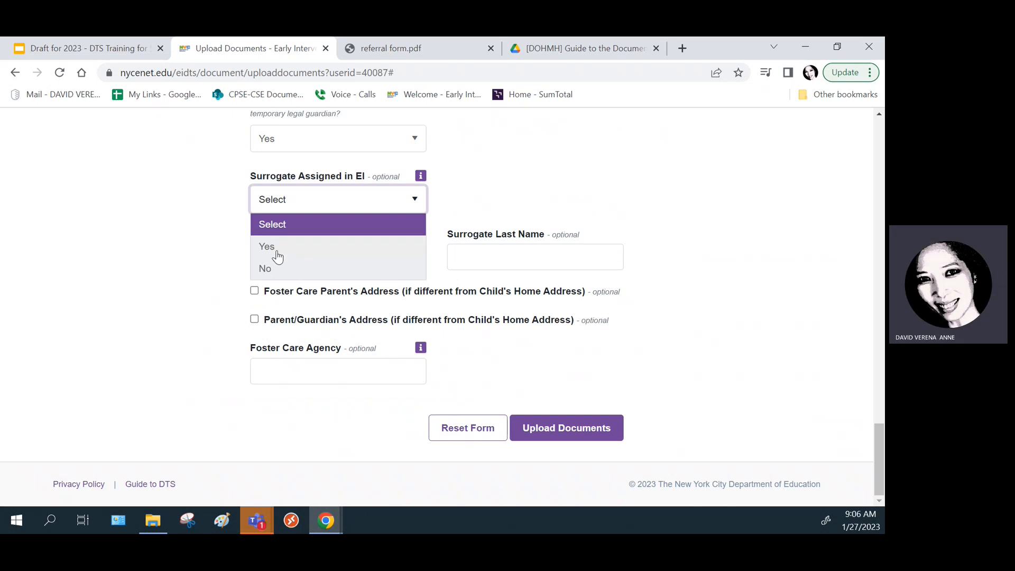
pyautogui.click(270, 247)
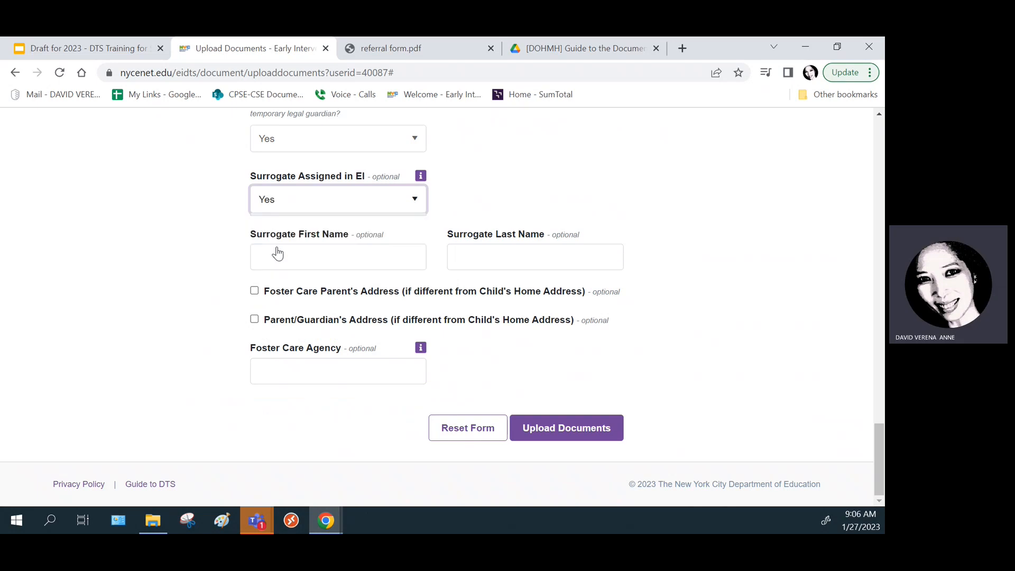
pyautogui.click(341, 259)
pyautogui.write('tes')
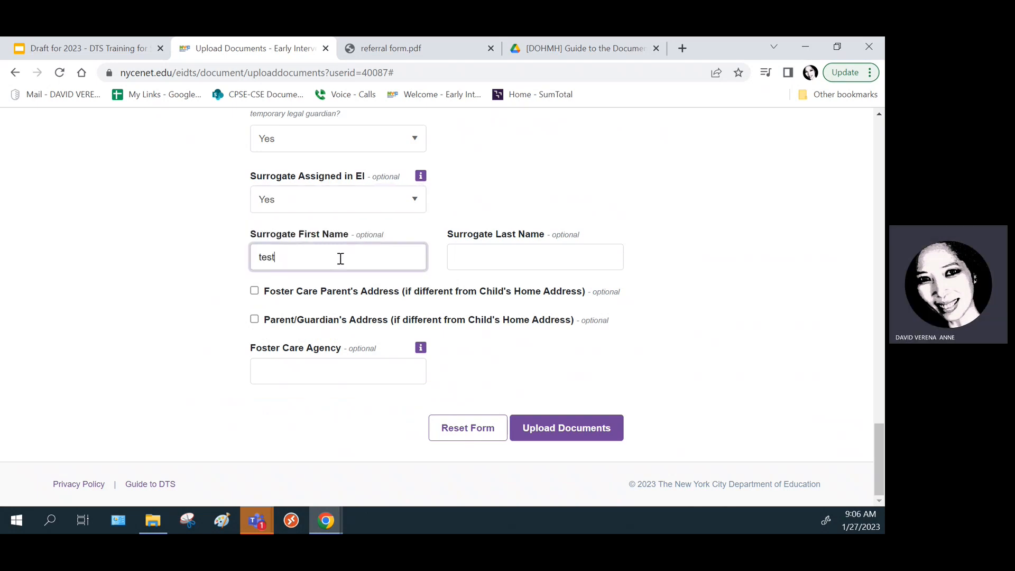
pyautogui.write('t')
pyautogui.press('Tab')
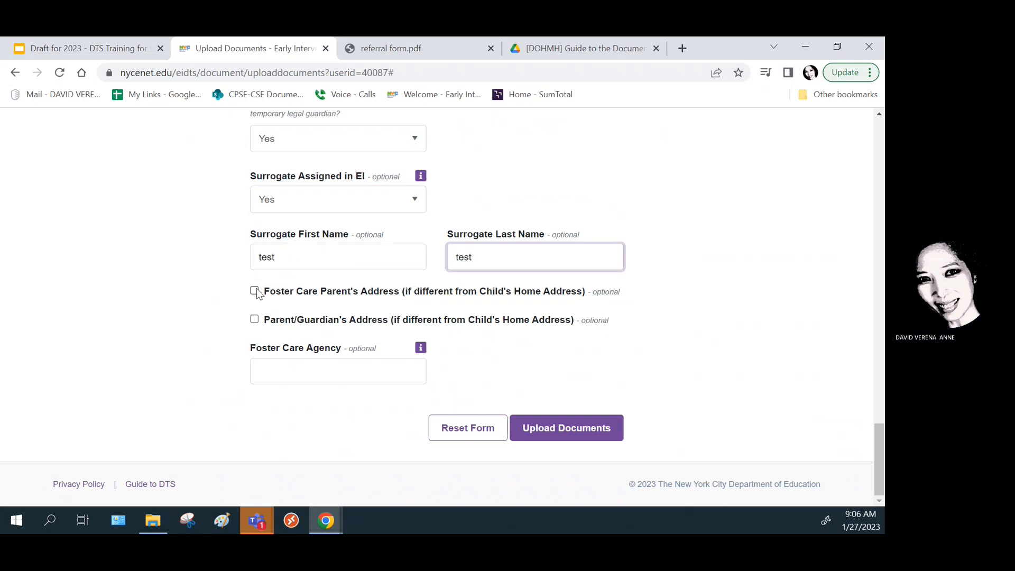
pyautogui.click(299, 368)
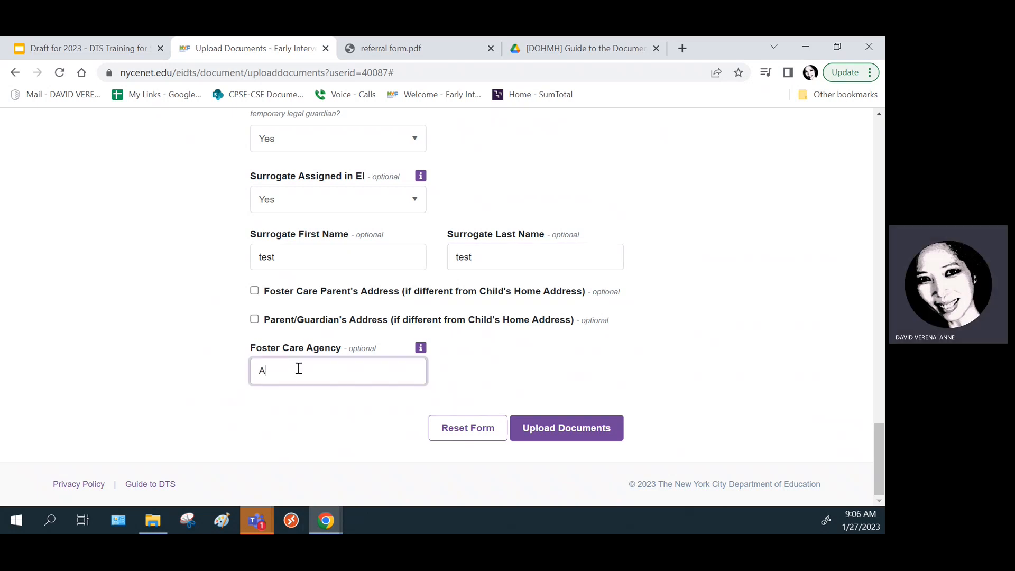
pyautogui.write('ABC agency')
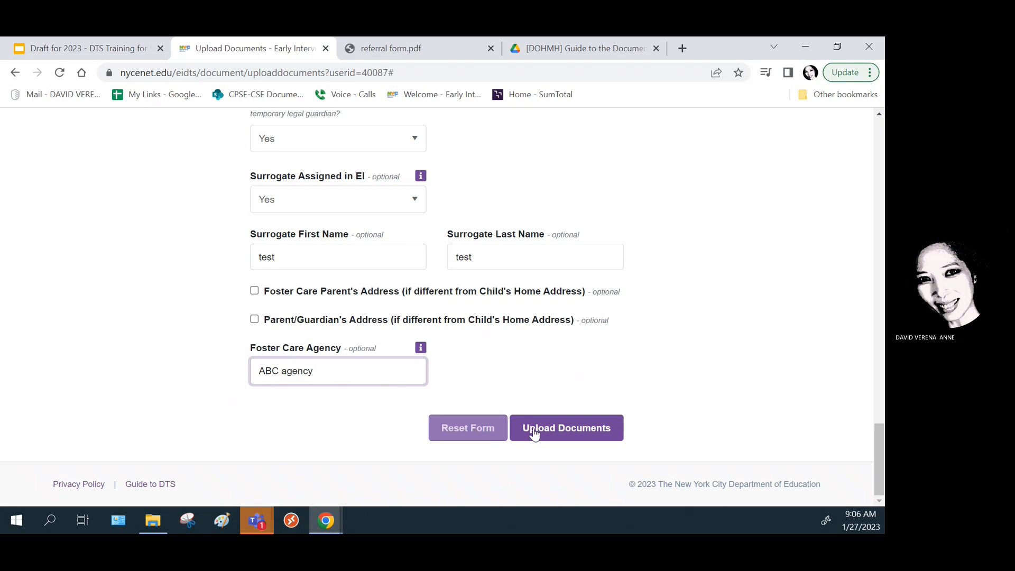
# - Submit the upload, confirm success, and return to the DTS training presentation
pyautogui.click(573, 436)
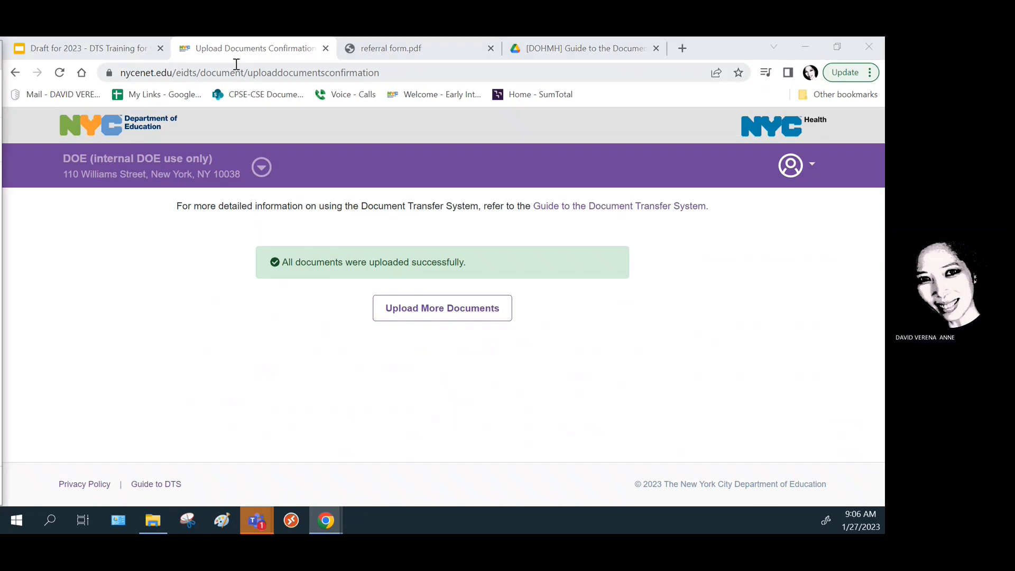
pyautogui.click(89, 50)
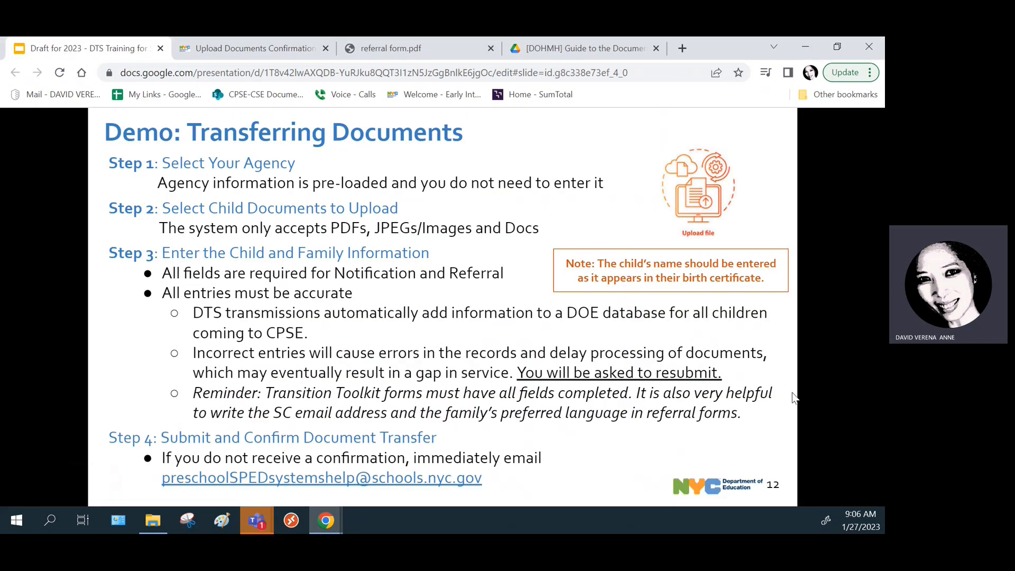